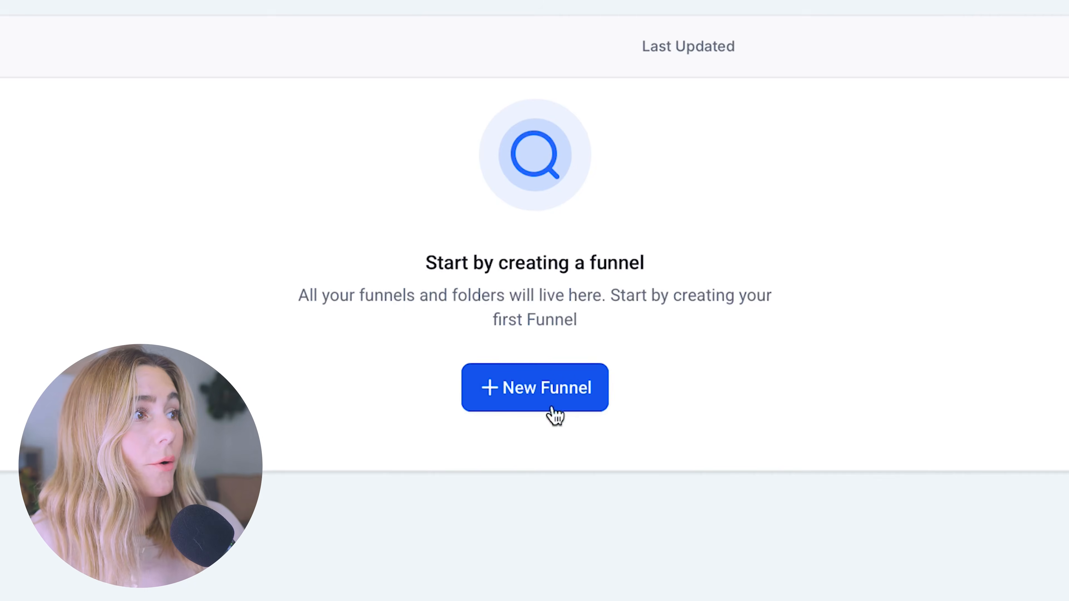
- Start a new funnel from a prebuilt template instead of building with AI
{"action": "left_click", "coordinate": [547, 408]}
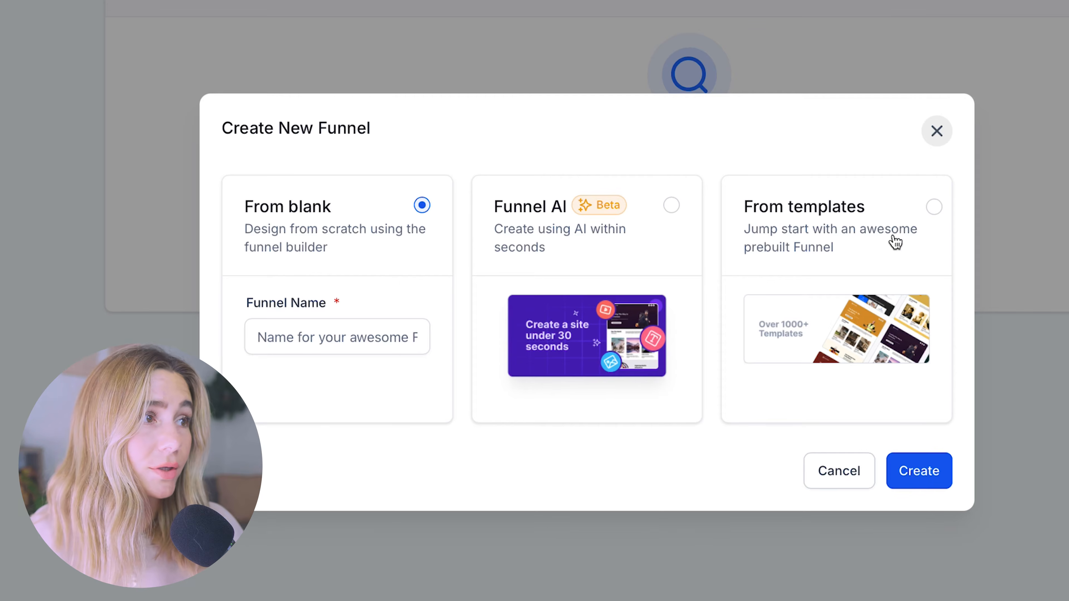
{"action": "left_click", "coordinate": [895, 242]}
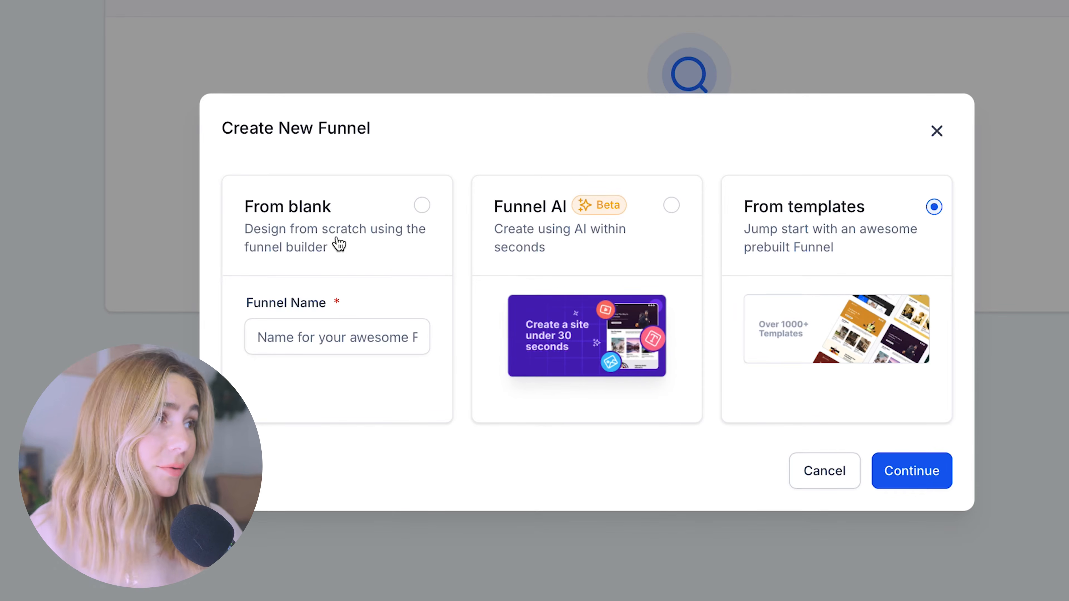
{"action": "left_click", "coordinate": [555, 205]}
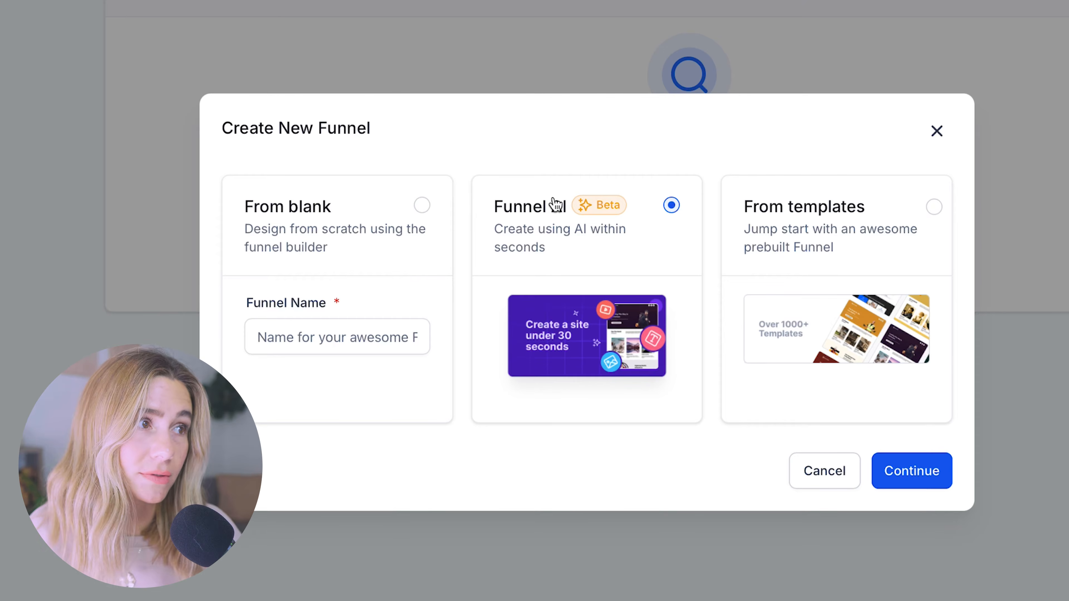
{"action": "left_click", "coordinate": [934, 206]}
{"action": "left_click", "coordinate": [902, 469]}
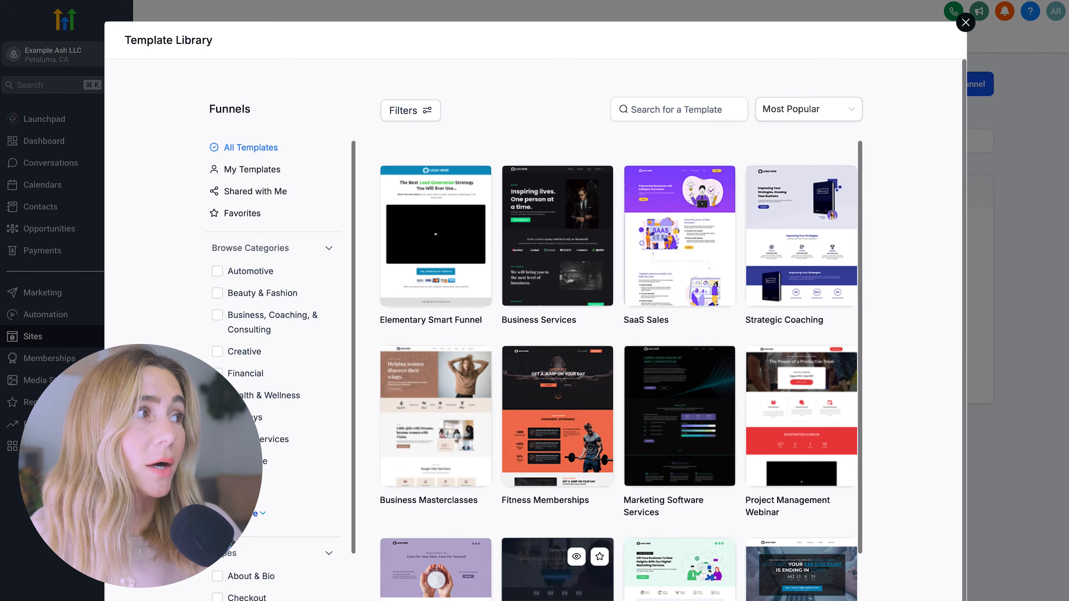
- Filter templates to Business, Coaching, & Consulting and open Business Masterclasses
{"action": "scroll", "coordinate": [408, 546], "scroll_direction": "down", "scroll_amount": 12}
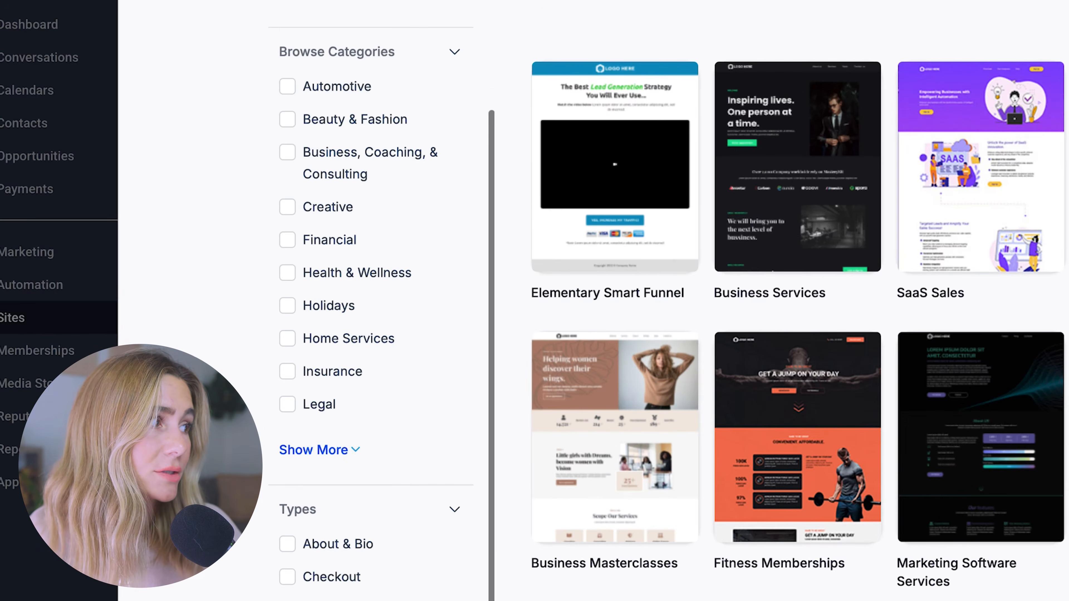
{"action": "scroll", "coordinate": [303, 556], "scroll_direction": "up", "scroll_amount": 12}
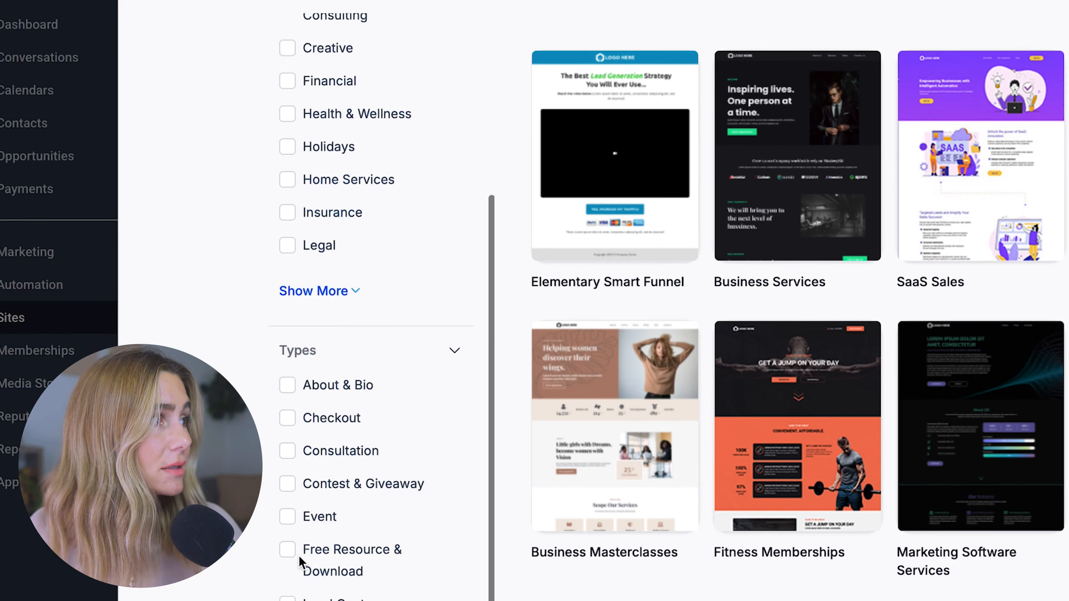
{"action": "left_click", "coordinate": [344, 288]}
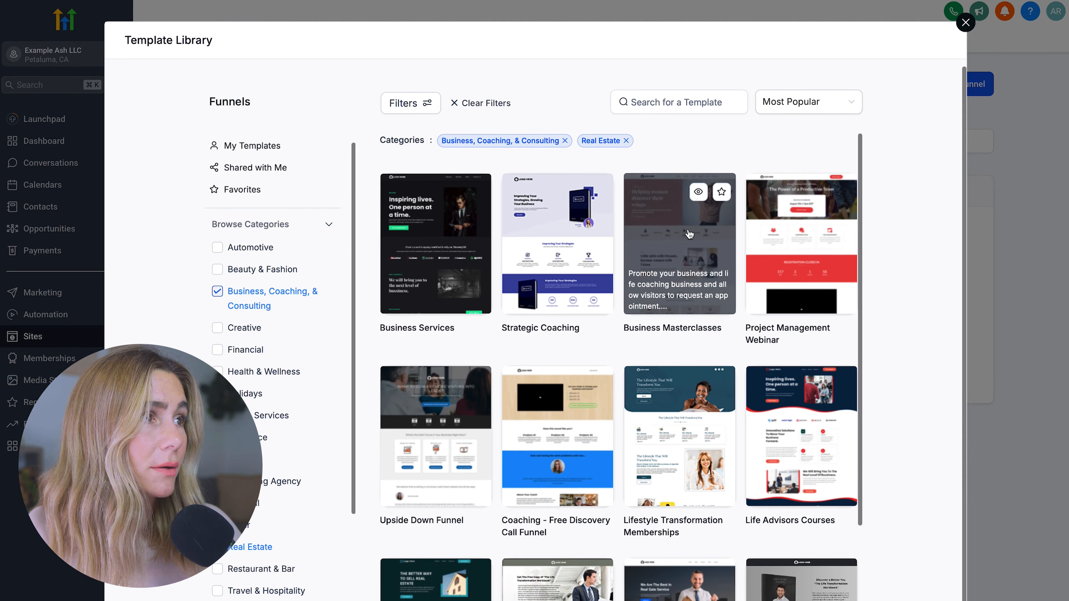
{"action": "left_click", "coordinate": [689, 234]}
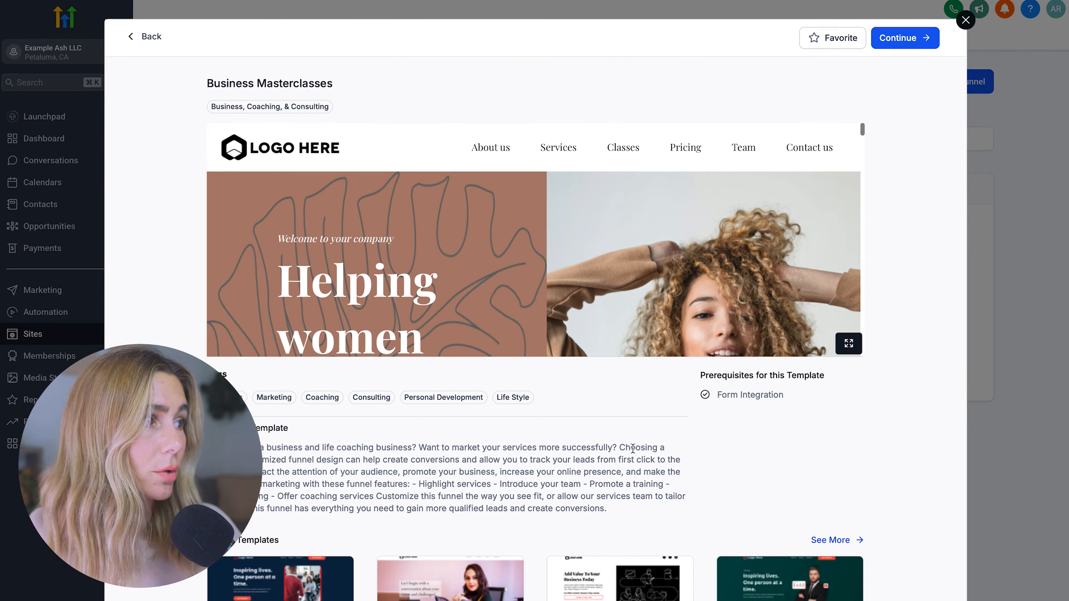
- Import the Business Masterclasses template and review its Home, Appointment and Thankyou steps
{"action": "left_click", "coordinate": [921, 42]}
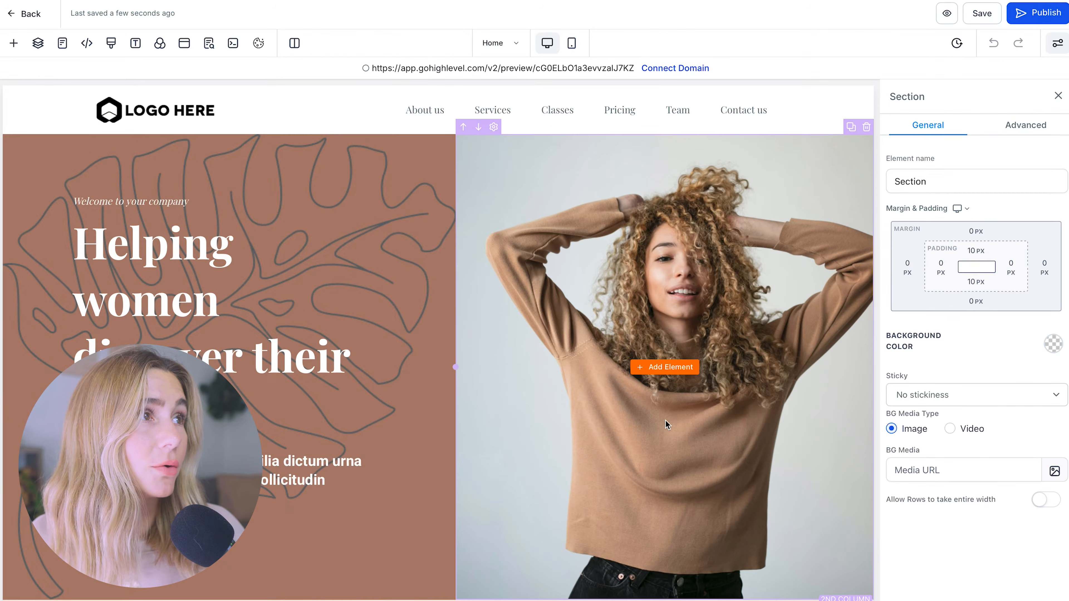
{"action": "scroll", "coordinate": [665, 420], "scroll_direction": "down", "scroll_amount": 10}
{"action": "scroll", "coordinate": [666, 421], "scroll_direction": "up", "scroll_amount": 10}
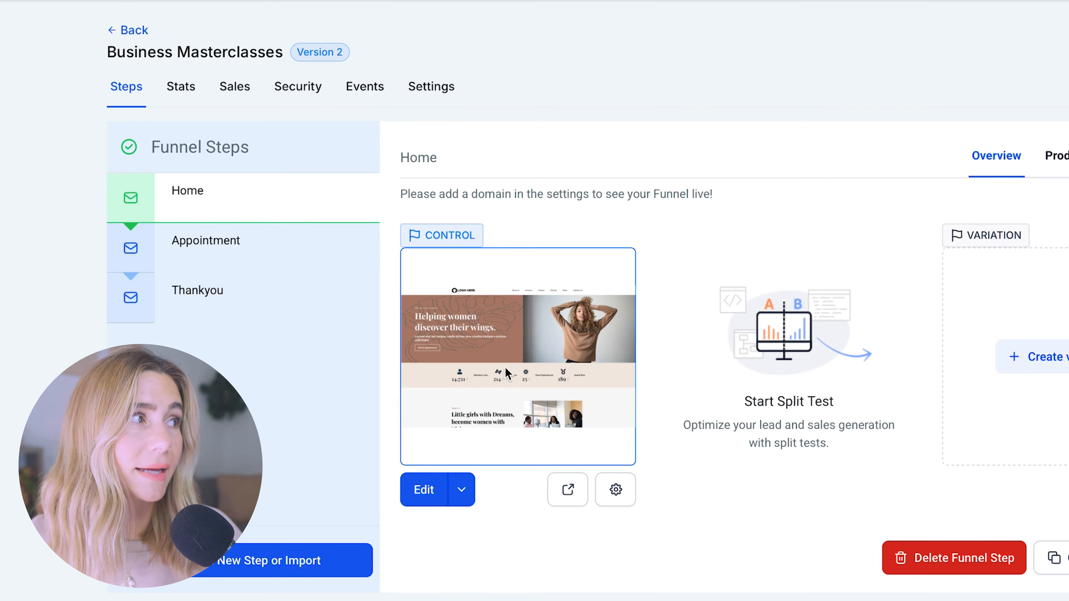
- Preview the funnel's Appointment, Thankyou and Home steps
{"action": "left_click", "coordinate": [266, 241]}
{"action": "left_click", "coordinate": [227, 279]}
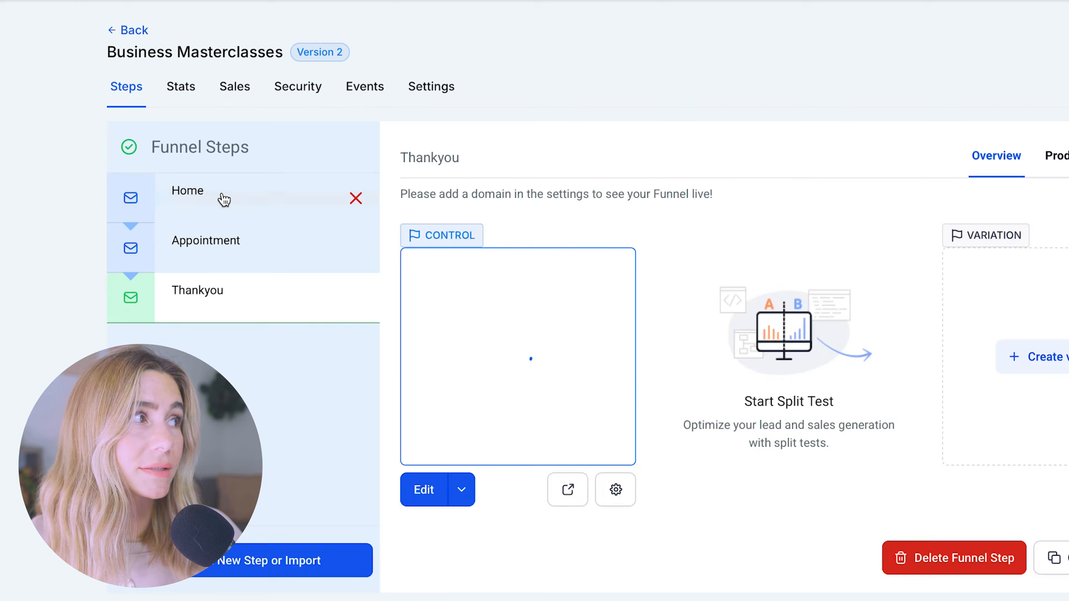
{"action": "left_click", "coordinate": [222, 197]}
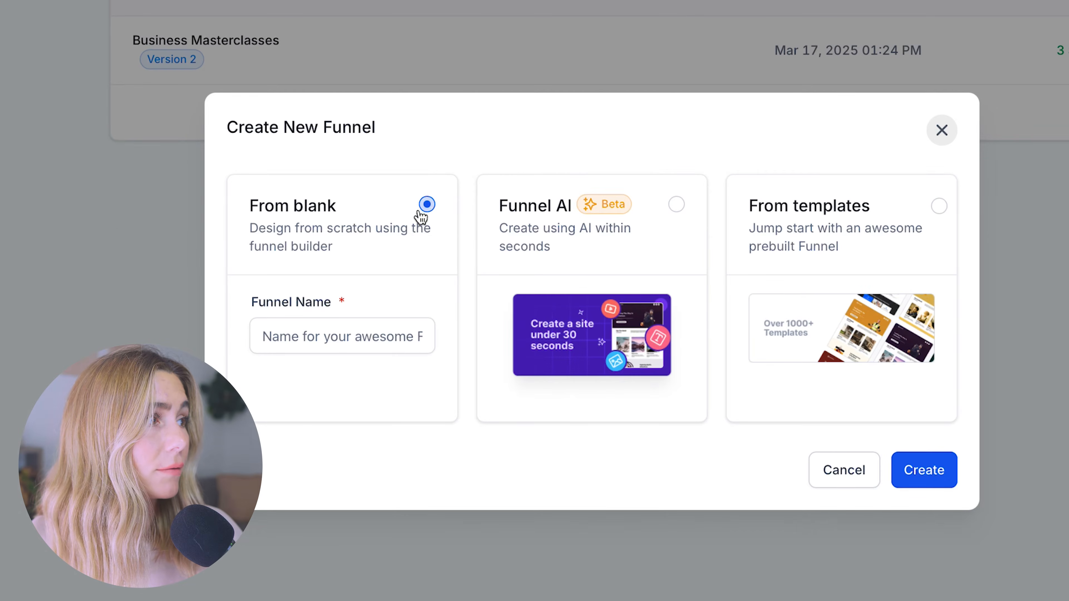
- Try naming a blank funnel 'Ex' and filling a new step form, then dismiss it
{"action": "left_click", "coordinate": [352, 331]}
{"action": "type", "text": "Example"}
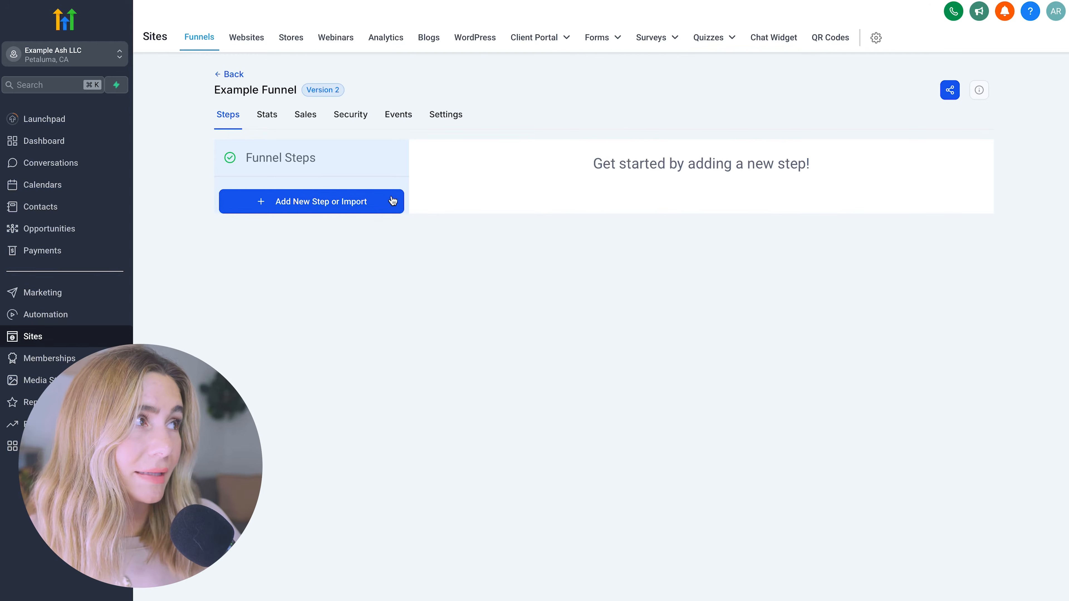
{"action": "left_click", "coordinate": [392, 201]}
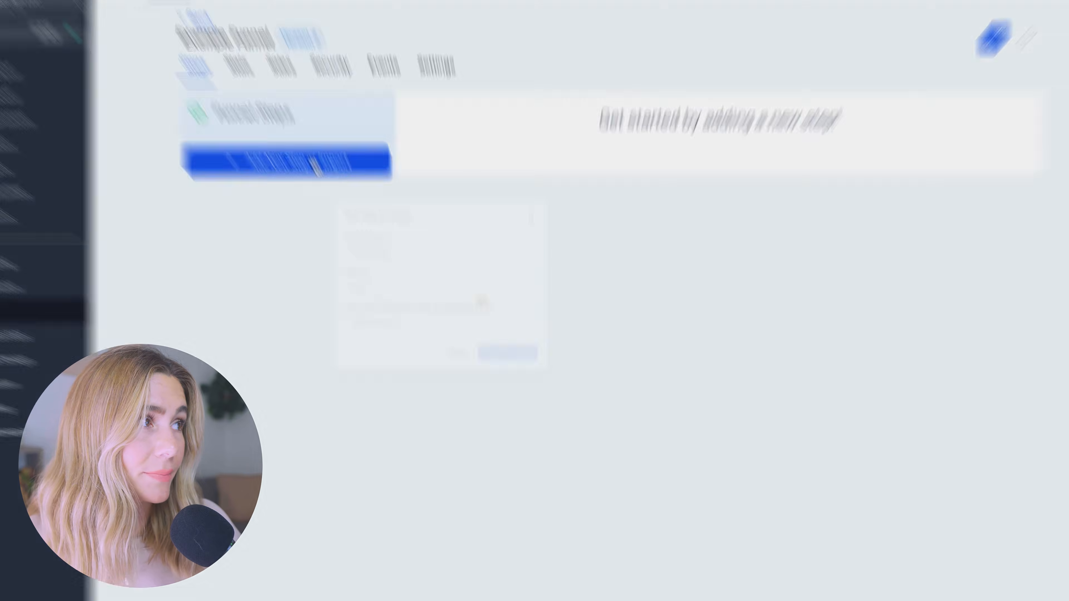
{"action": "left_click", "coordinate": [420, 309]}
{"action": "left_click", "coordinate": [420, 404]}
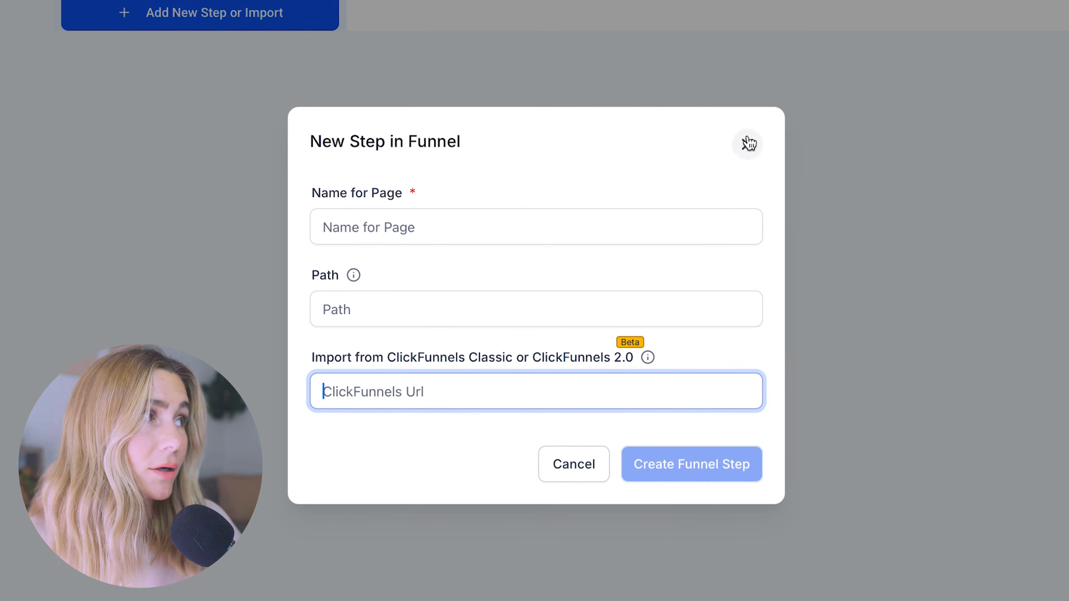
{"action": "left_click", "coordinate": [746, 144]}
- Reopen the Business Masterclasses funnel and preview its Appointment and Thankyou steps
{"action": "left_click", "coordinate": [231, 71]}
{"action": "left_click", "coordinate": [403, 231]}
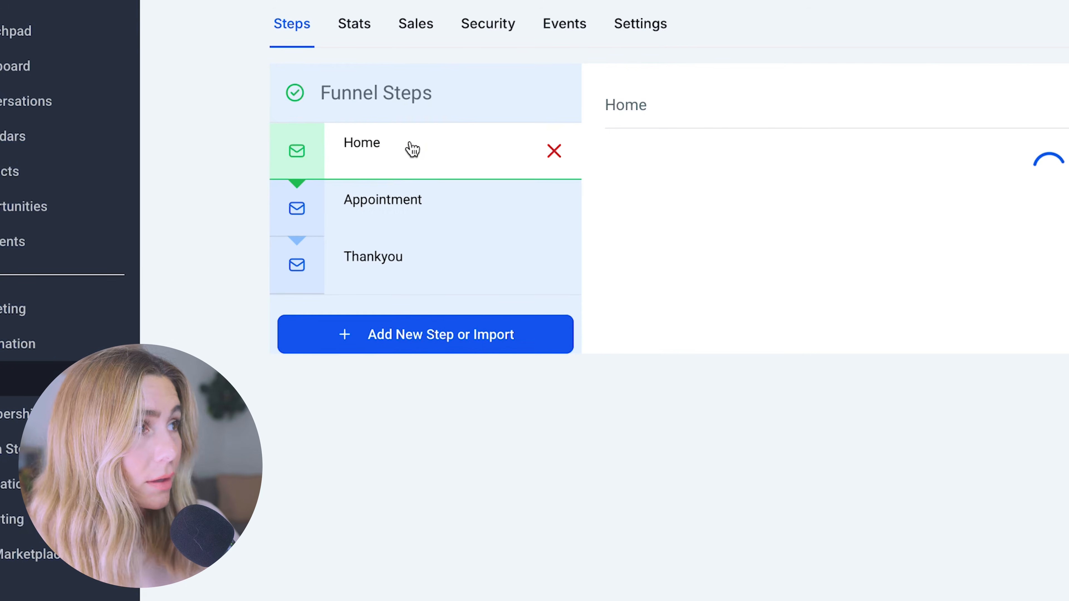
{"action": "left_click", "coordinate": [422, 213]}
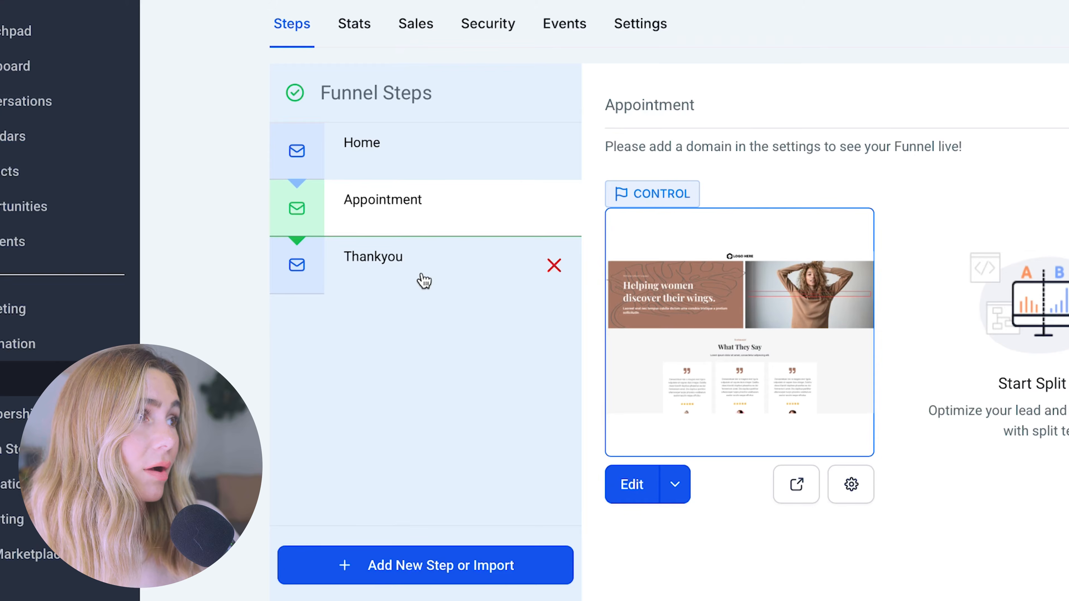
{"action": "left_click", "coordinate": [423, 278]}
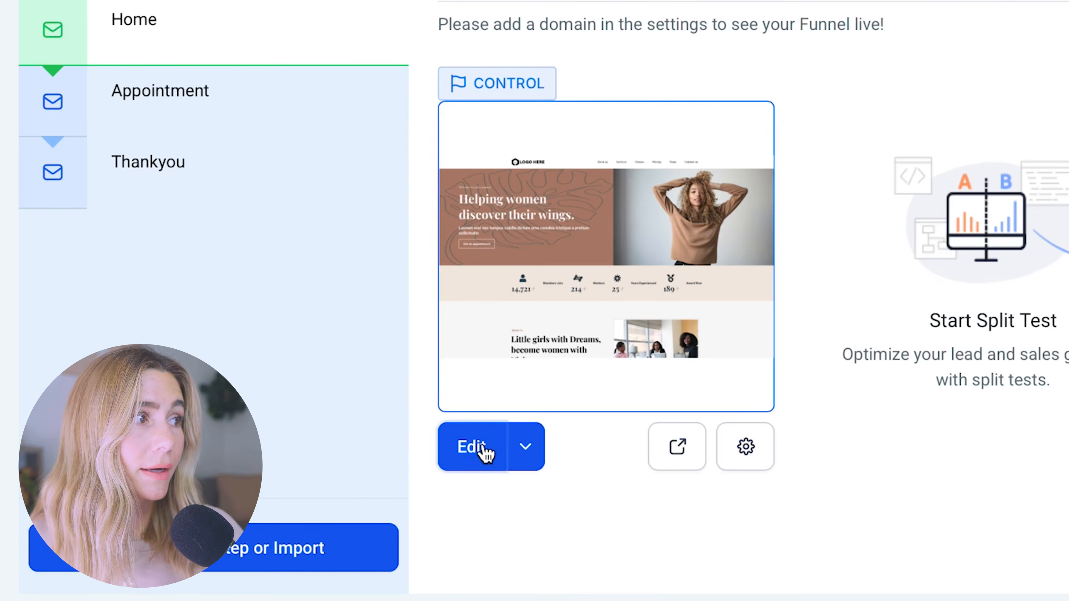
- Open the Home step in the page builder and select the hero headline
{"action": "left_click", "coordinate": [442, 403]}
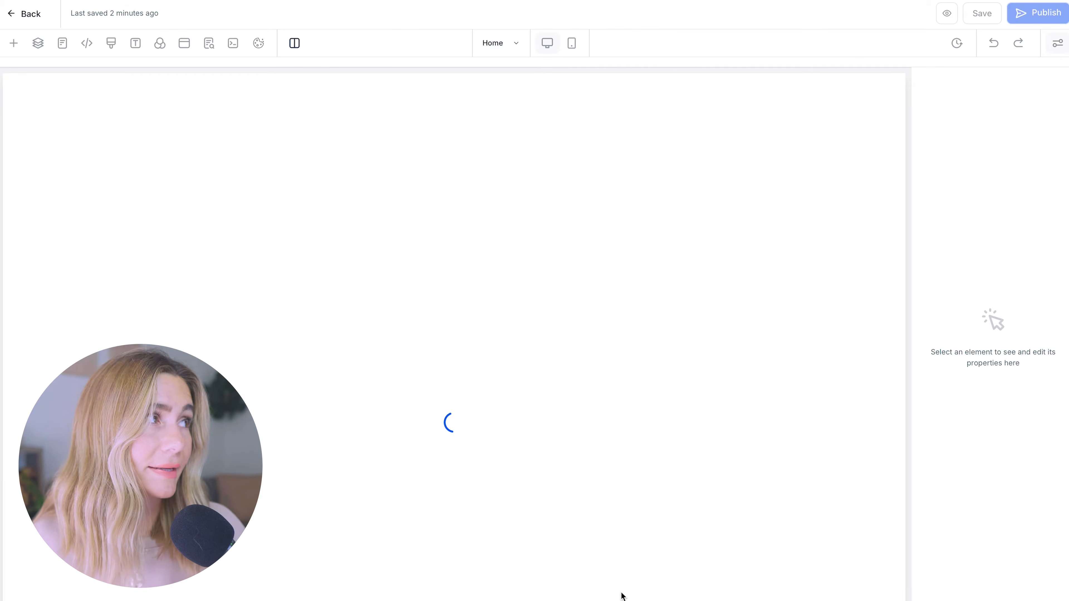
{"action": "scroll", "coordinate": [619, 596], "scroll_direction": "down", "scroll_amount": 15}
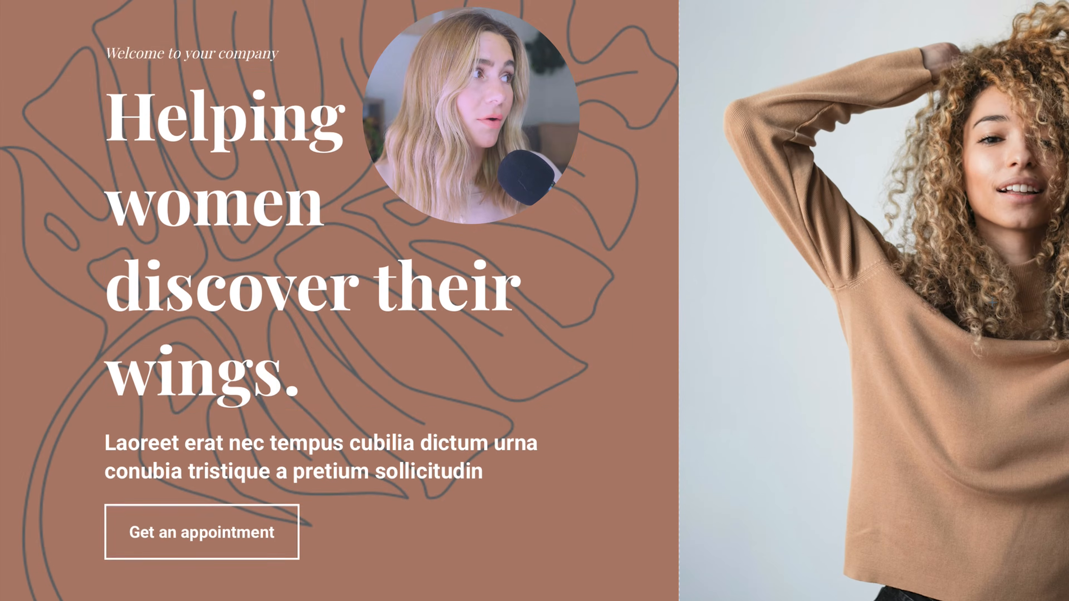
{"action": "left_click", "coordinate": [321, 214]}
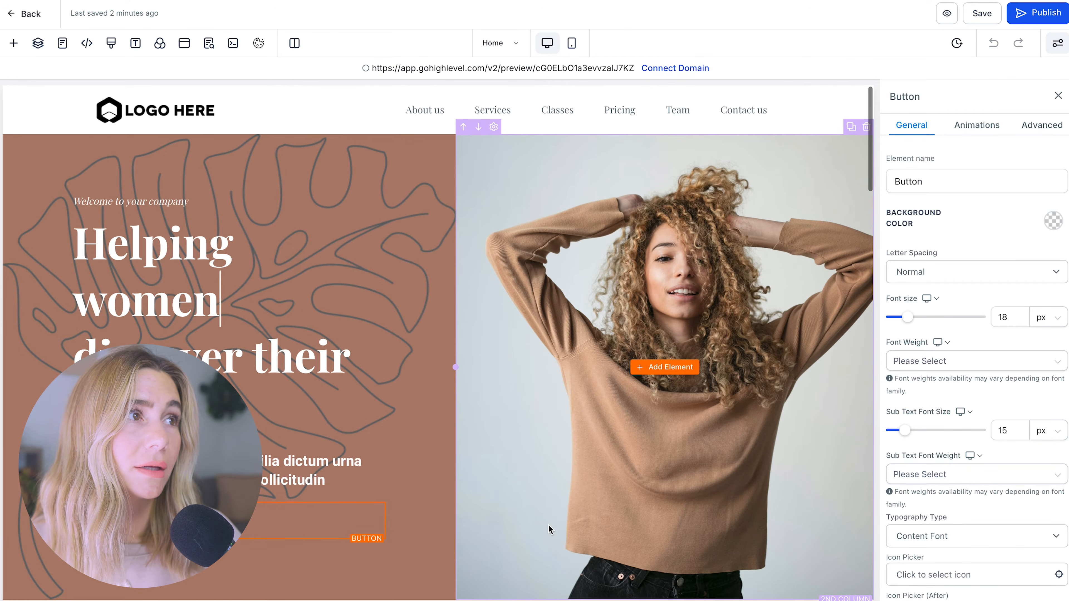
{"action": "scroll", "coordinate": [642, 474], "scroll_direction": "down", "scroll_amount": 1}
{"action": "scroll", "coordinate": [642, 474], "scroll_direction": "up", "scroll_amount": 1}
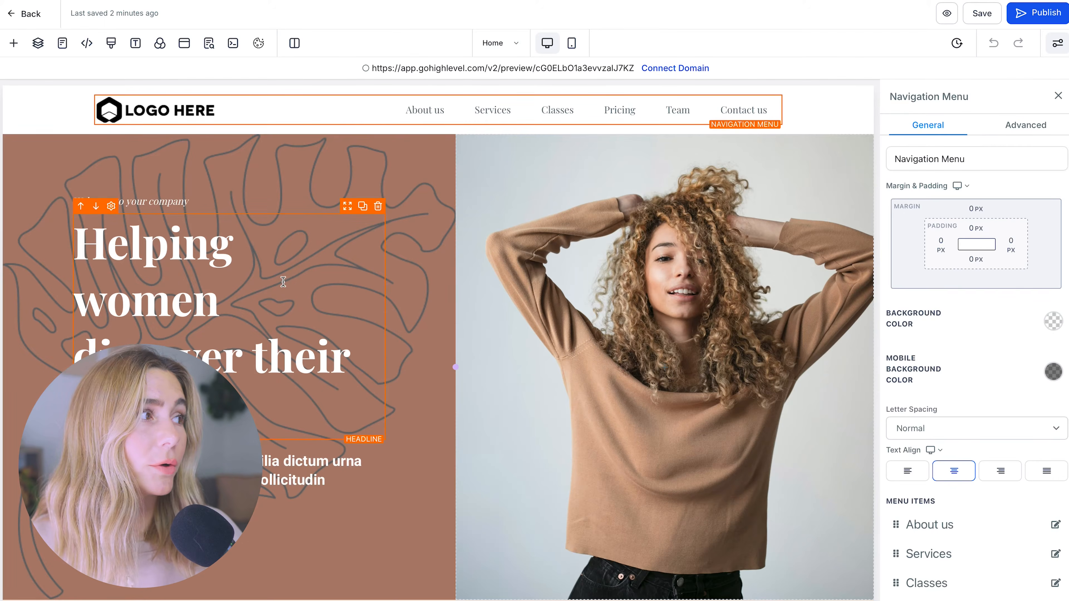
- Link the hero's Get an appointment button to the Appointment funnel step
{"action": "left_click", "coordinate": [284, 272]}
{"action": "left_click", "coordinate": [336, 521]}
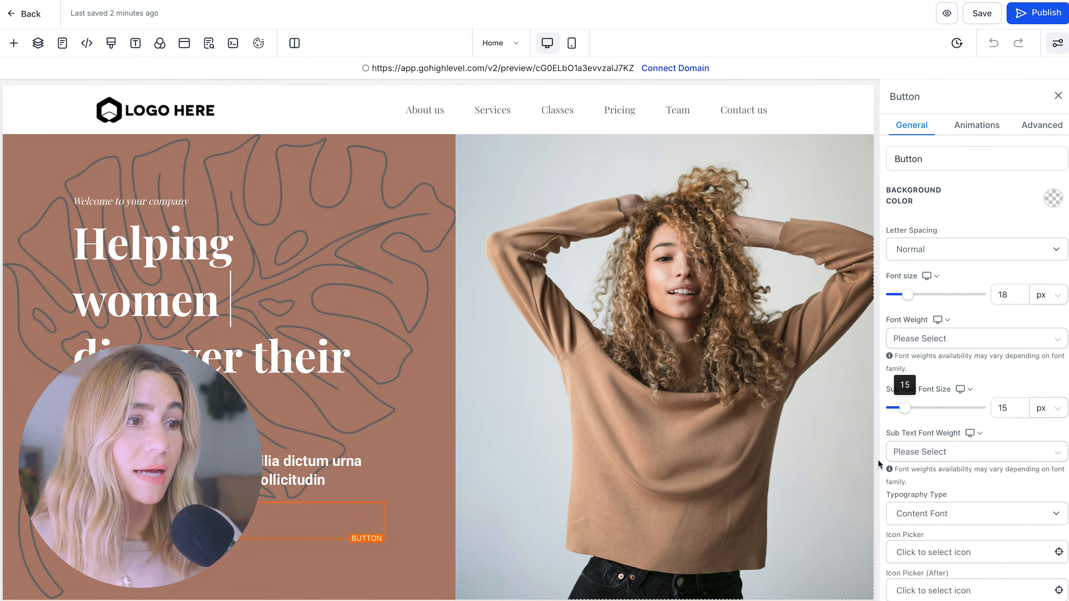
{"action": "scroll", "coordinate": [1007, 535], "scroll_direction": "down", "scroll_amount": 10}
{"action": "scroll", "coordinate": [1007, 534], "scroll_direction": "up", "scroll_amount": 12}
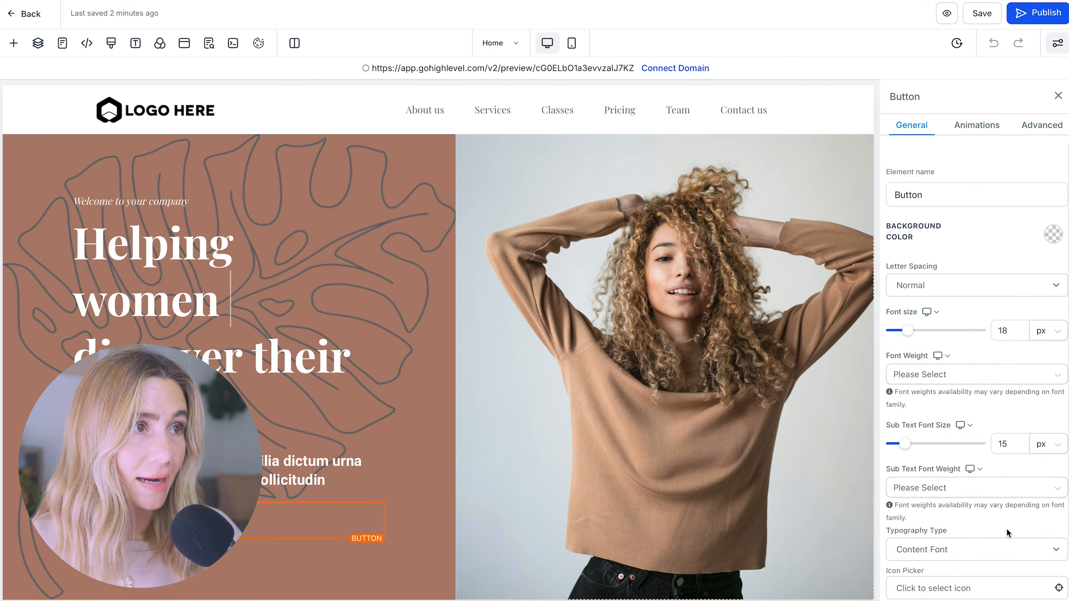
{"action": "scroll", "coordinate": [1007, 535], "scroll_direction": "down", "scroll_amount": 10}
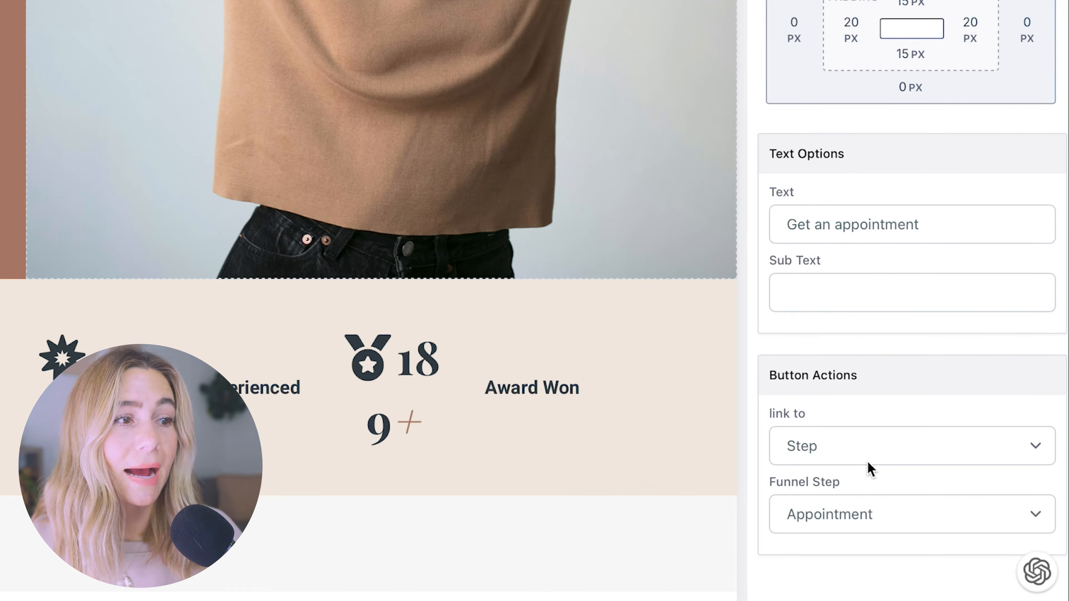
{"action": "left_click", "coordinate": [839, 451]}
{"action": "left_click", "coordinate": [839, 440]}
{"action": "left_click", "coordinate": [930, 514]}
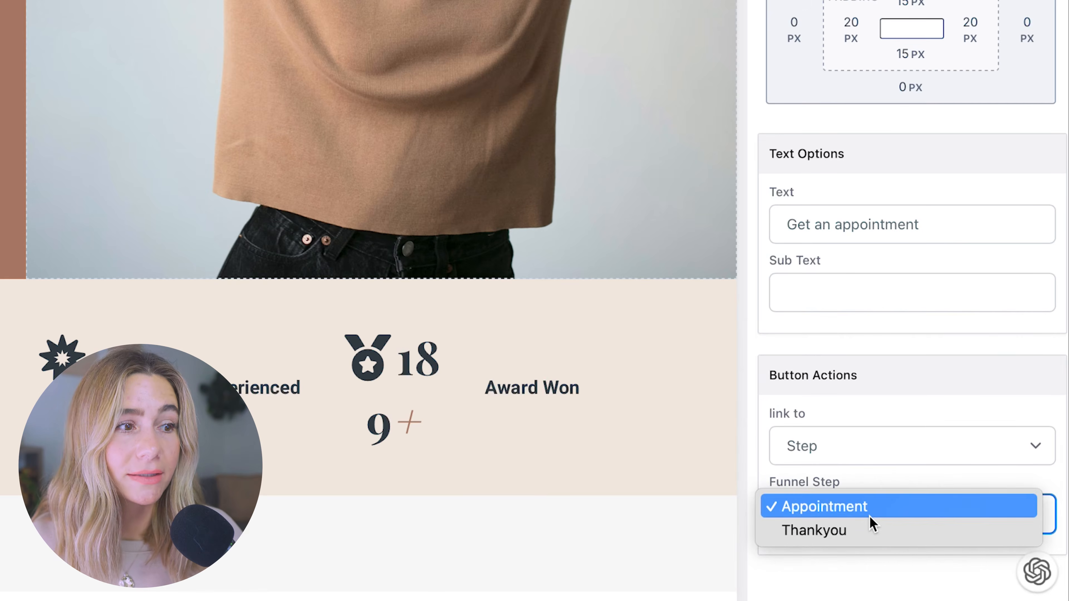
{"action": "left_click", "coordinate": [759, 592]}
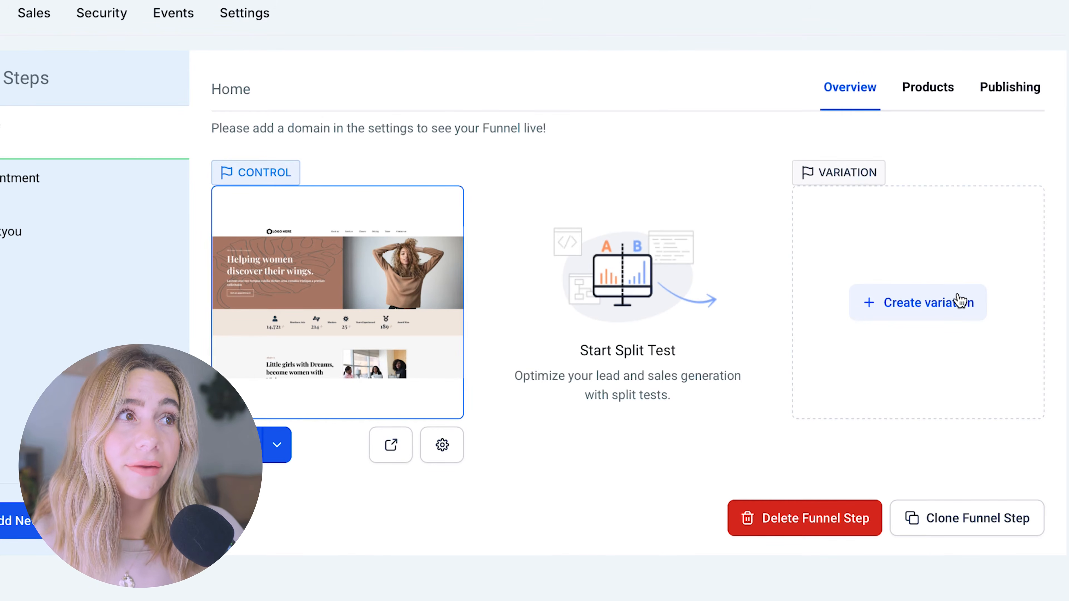
- Reopen the Home page editor and scroll down to the What They Say testimonials
{"action": "left_click", "coordinate": [972, 301]}
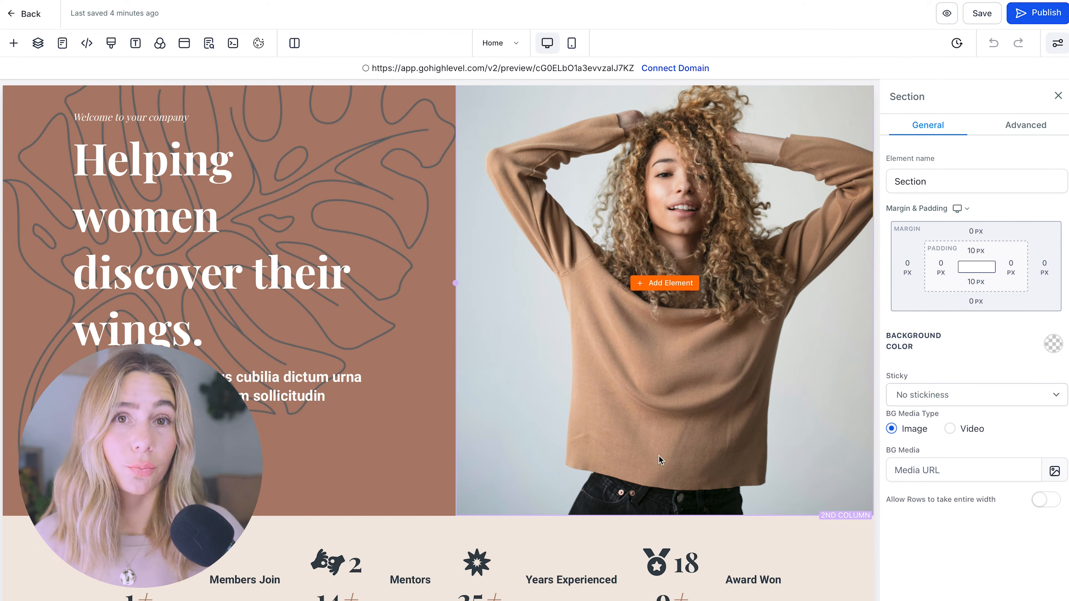
{"action": "scroll", "coordinate": [657, 455], "scroll_direction": "down", "scroll_amount": 1}
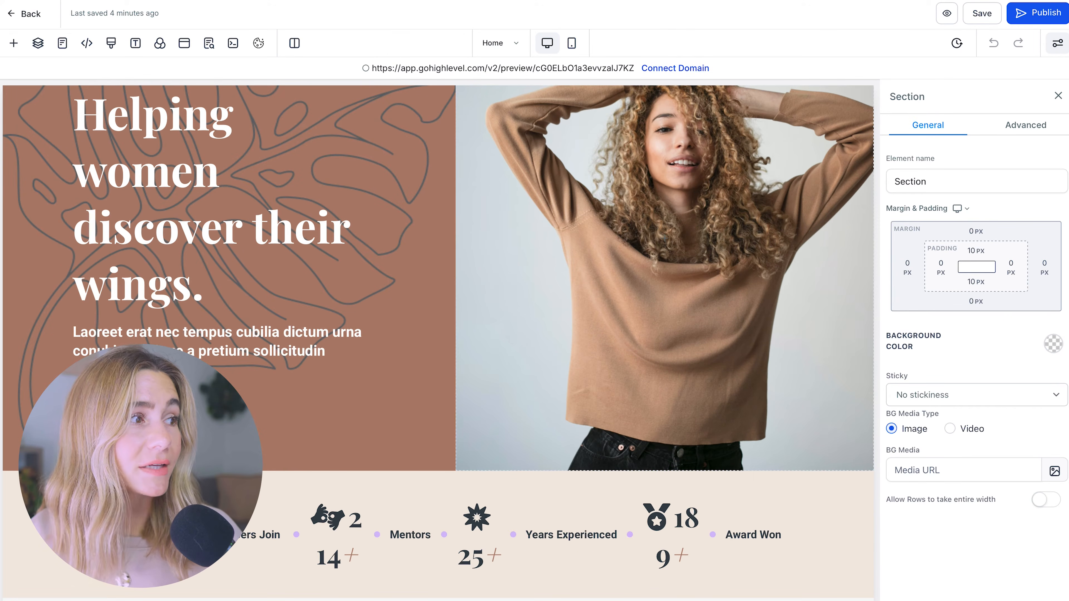
{"action": "scroll", "coordinate": [718, 541], "scroll_direction": "down", "scroll_amount": 10}
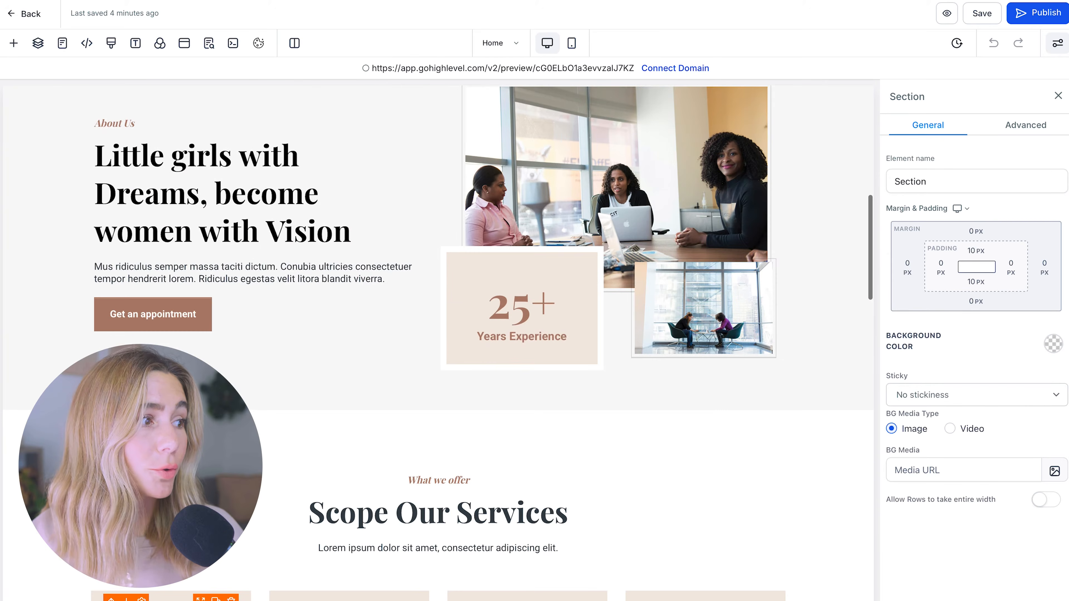
{"action": "scroll", "coordinate": [437, 343], "scroll_direction": "down", "scroll_amount": 15}
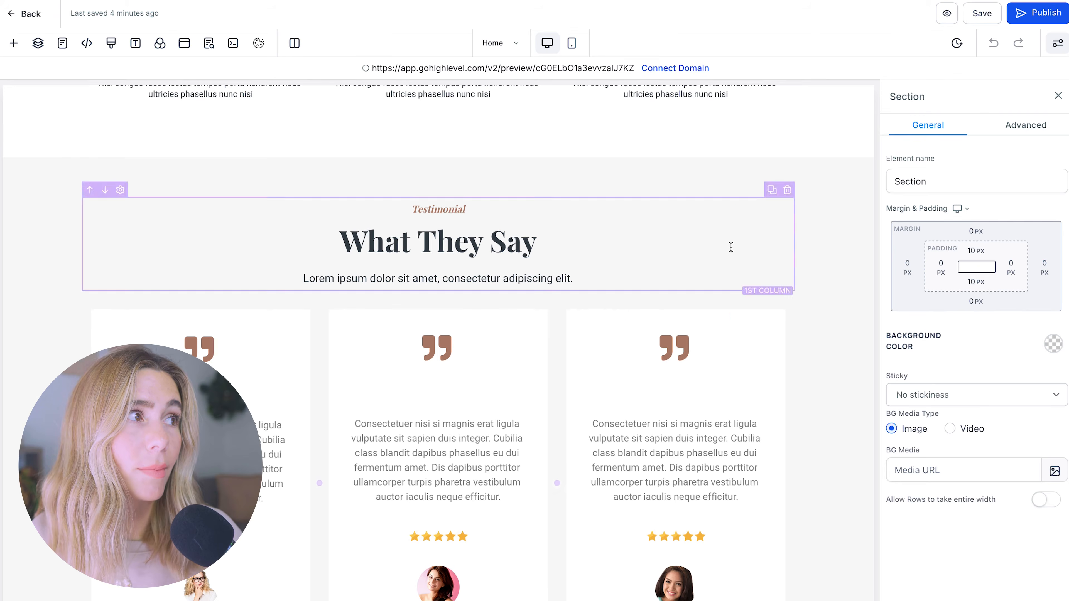
- Move the What They Say testimonials section up three places, above the course cards
{"action": "left_click", "coordinate": [652, 190]}
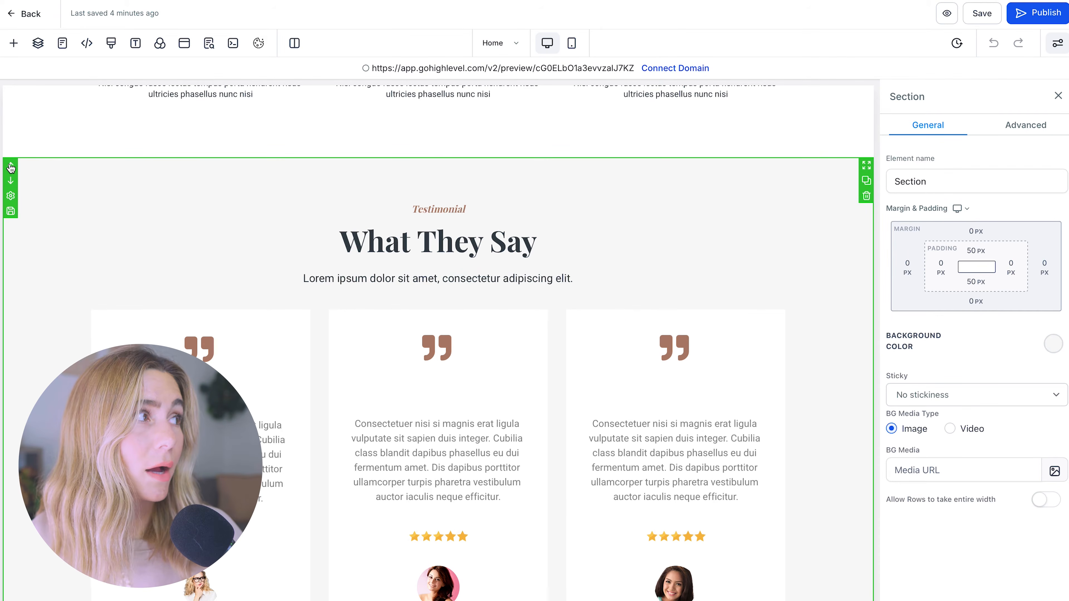
{"action": "left_click", "coordinate": [11, 168]}
{"action": "scroll", "coordinate": [11, 153], "scroll_direction": "up", "scroll_amount": 11}
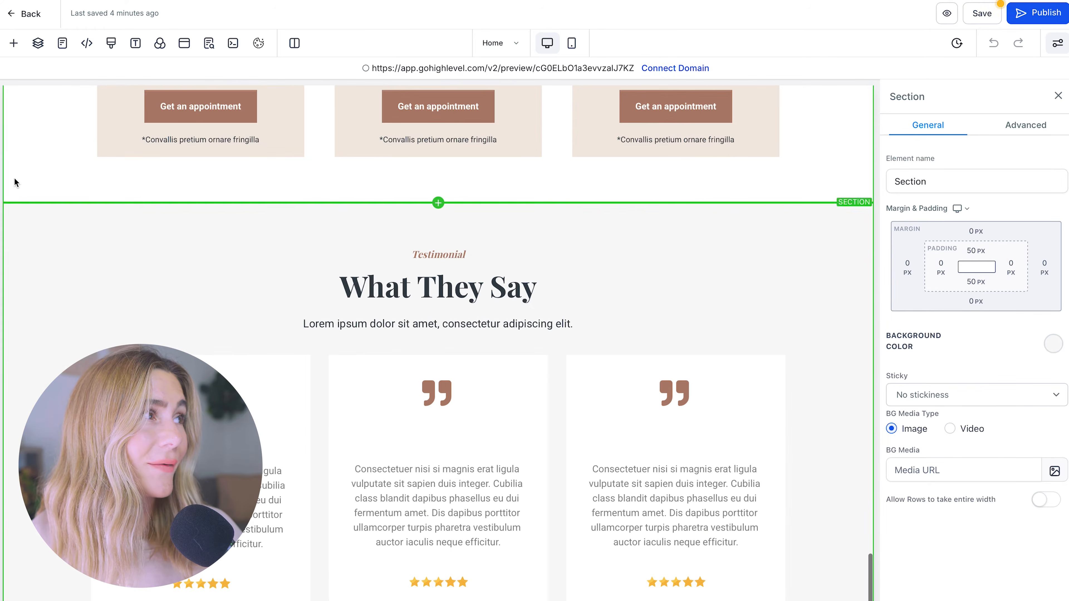
{"action": "left_click", "coordinate": [11, 209]}
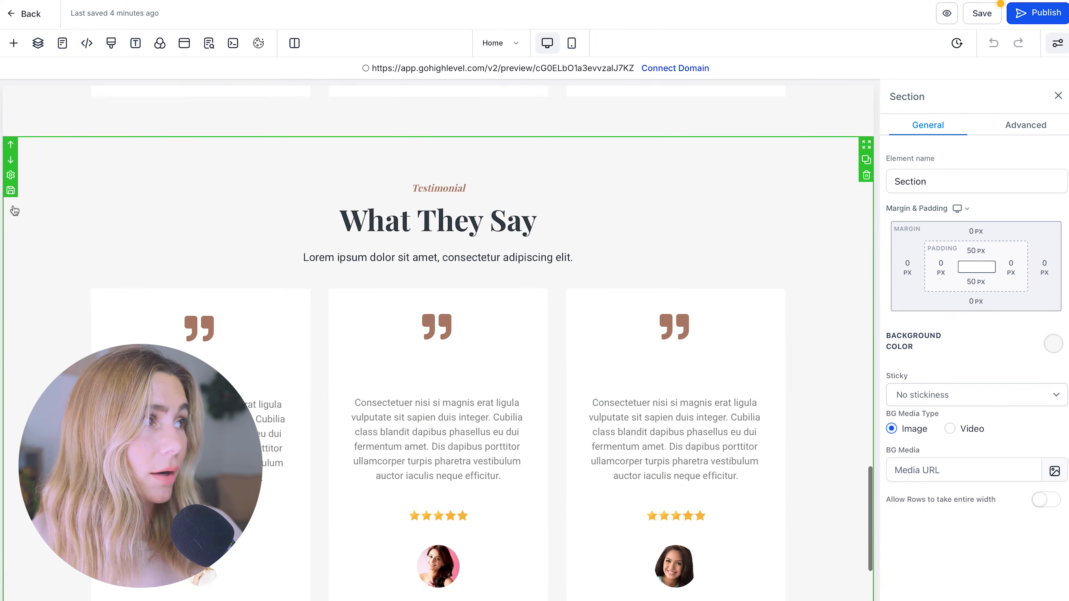
{"action": "scroll", "coordinate": [12, 208], "scroll_direction": "up", "scroll_amount": 6}
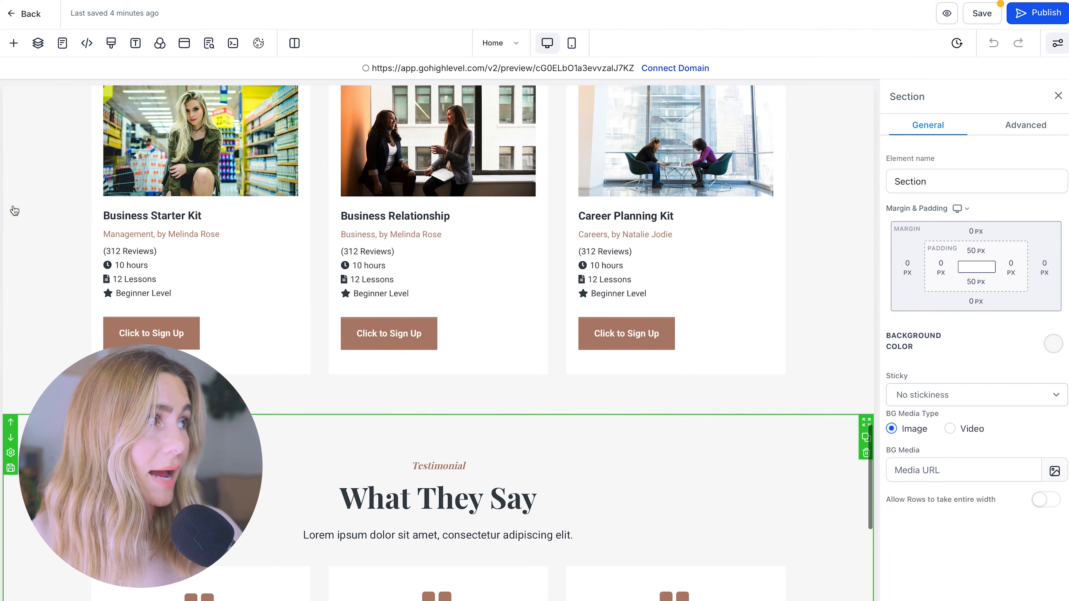
{"action": "left_click", "coordinate": [11, 423]}
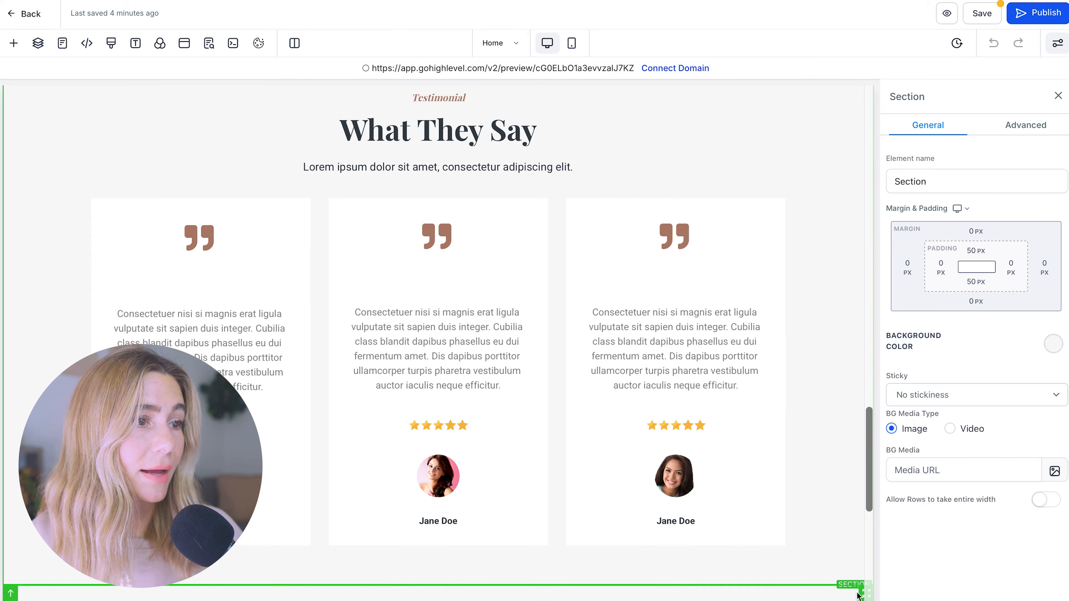
{"action": "scroll", "coordinate": [864, 594], "scroll_direction": "up", "scroll_amount": 10}
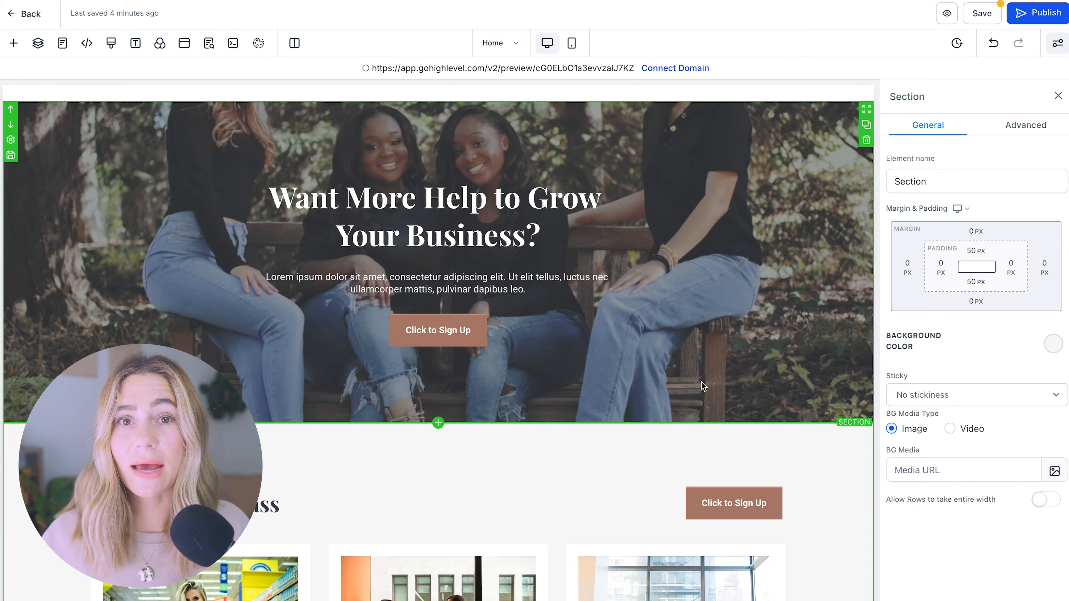
{"action": "scroll", "coordinate": [663, 152], "scroll_direction": "up", "scroll_amount": 15}
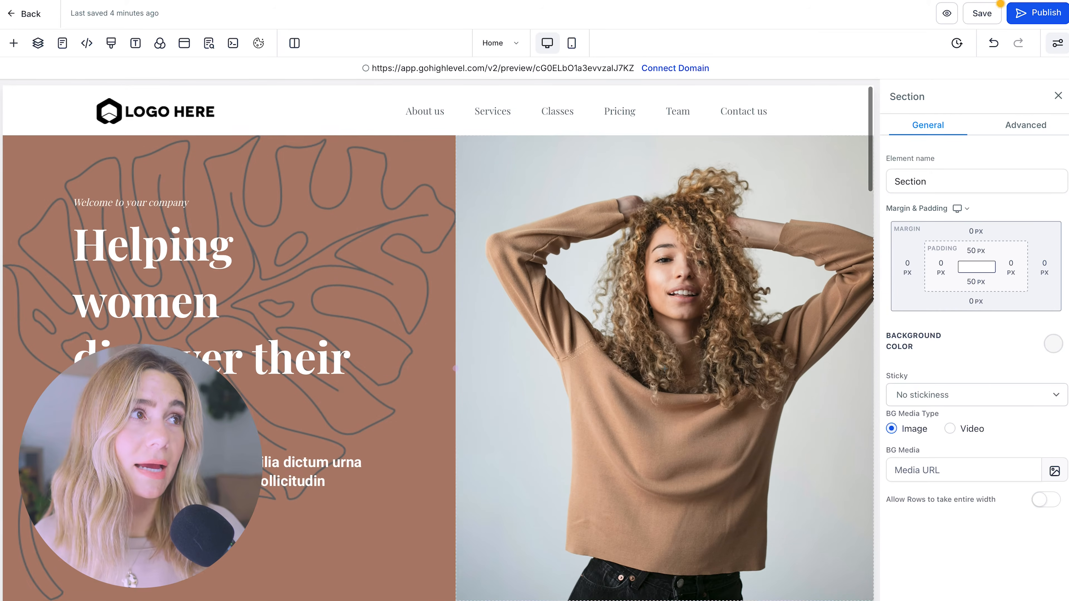
- Change 'women' to 'gals' in the hero headline text
{"action": "left_click", "coordinate": [193, 295]}
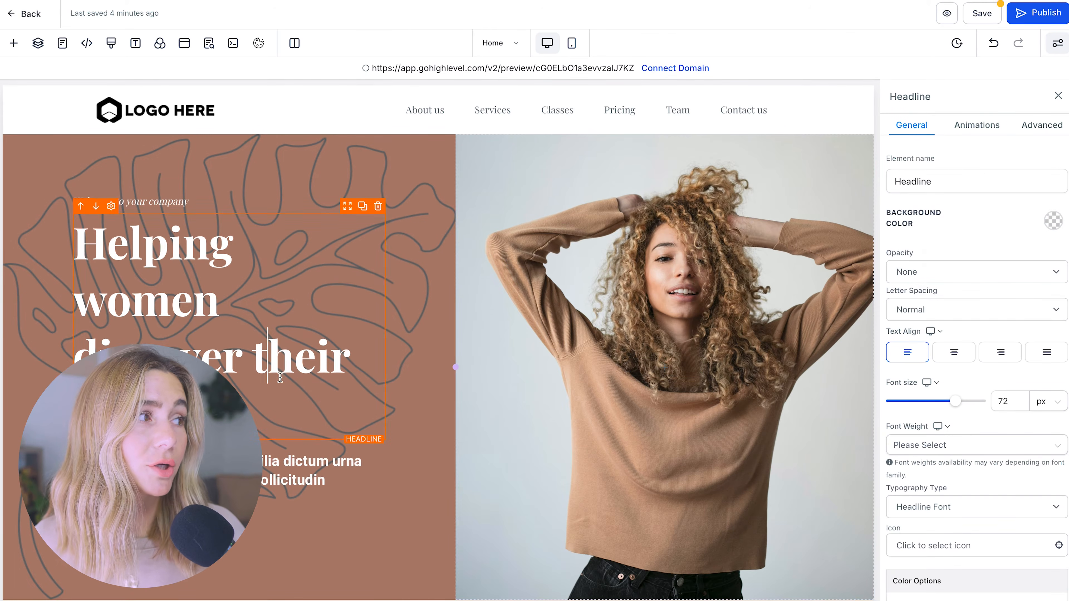
{"action": "triple_click", "coordinate": [280, 378]}
{"action": "left_click", "coordinate": [281, 179]}
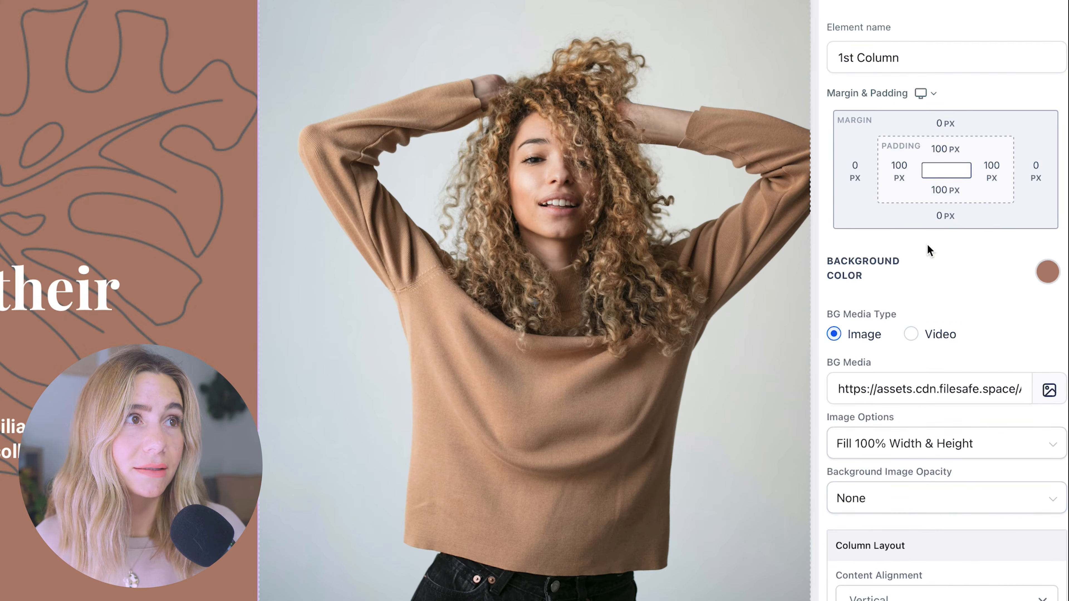
{"action": "left_click", "coordinate": [126, 370]}
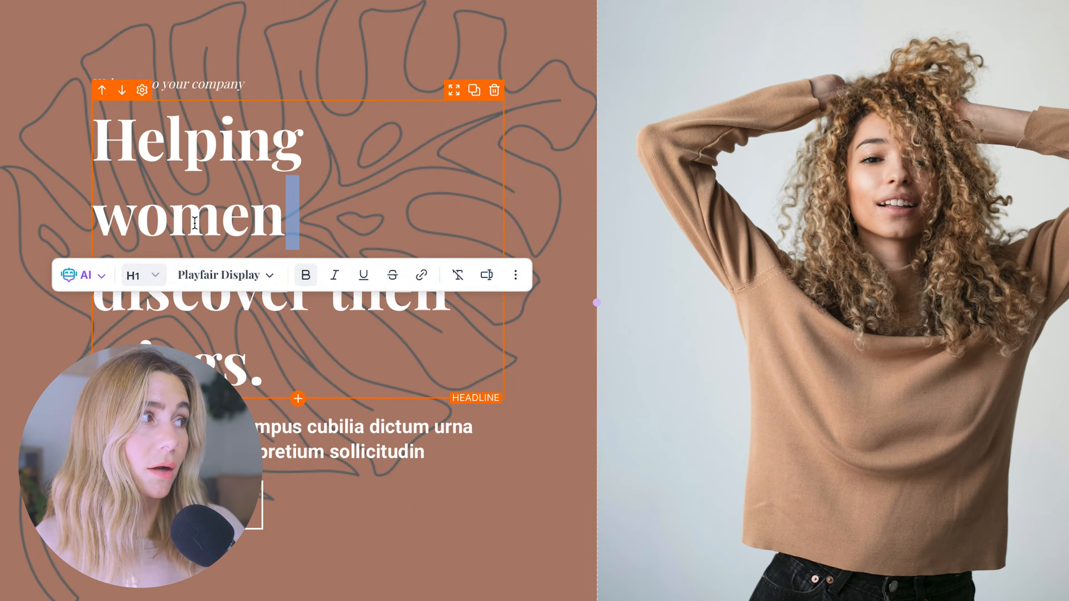
{"action": "triple_click", "coordinate": [195, 222]}
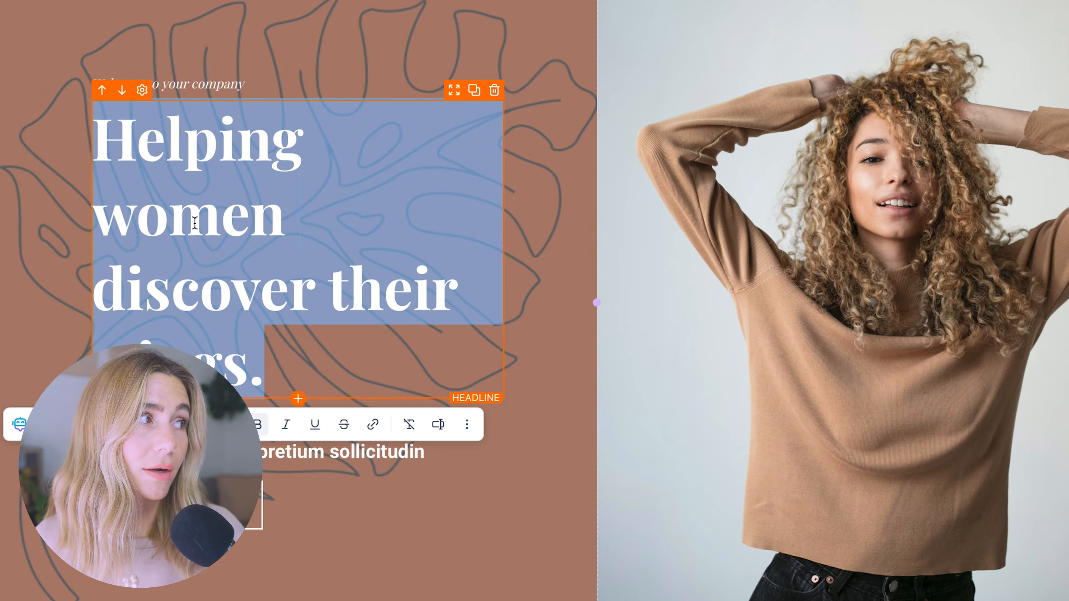
{"action": "double_click", "coordinate": [195, 222]}
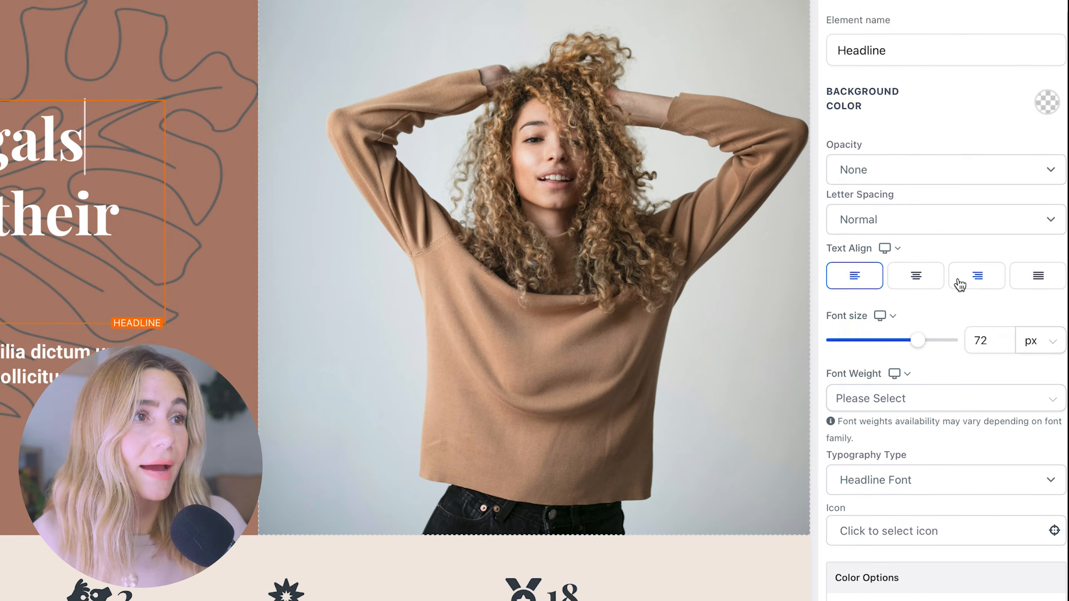
- Keep the headline left-aligned, 400 - Normal weight, on Headline Font
{"action": "scroll", "coordinate": [959, 282], "scroll_direction": "down", "scroll_amount": 1}
{"action": "left_click", "coordinate": [915, 234]}
{"action": "left_click", "coordinate": [869, 231]}
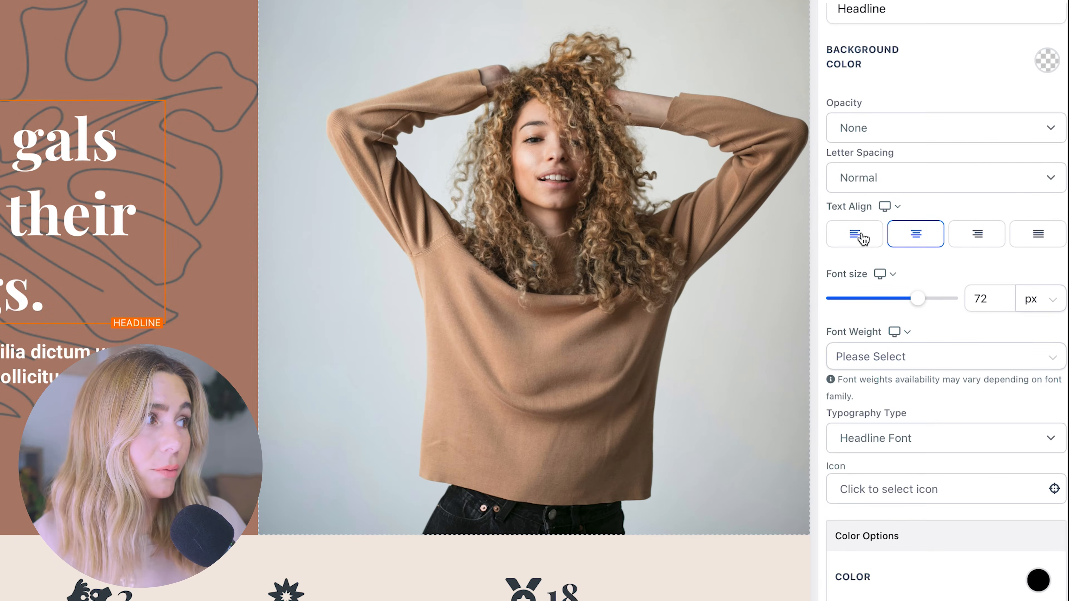
{"action": "left_click", "coordinate": [925, 364]}
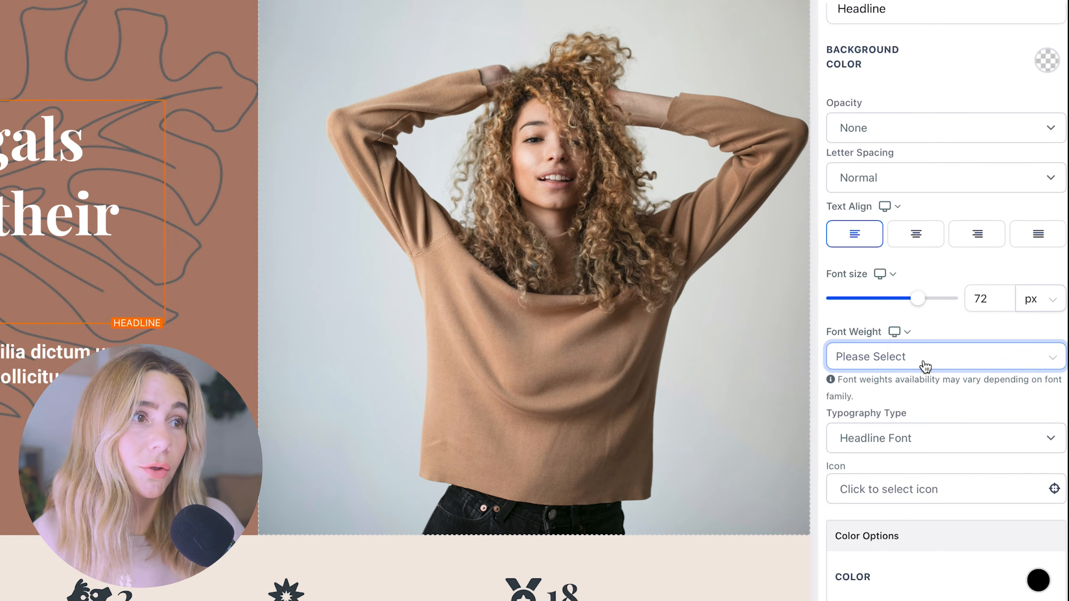
{"action": "left_click", "coordinate": [940, 400]}
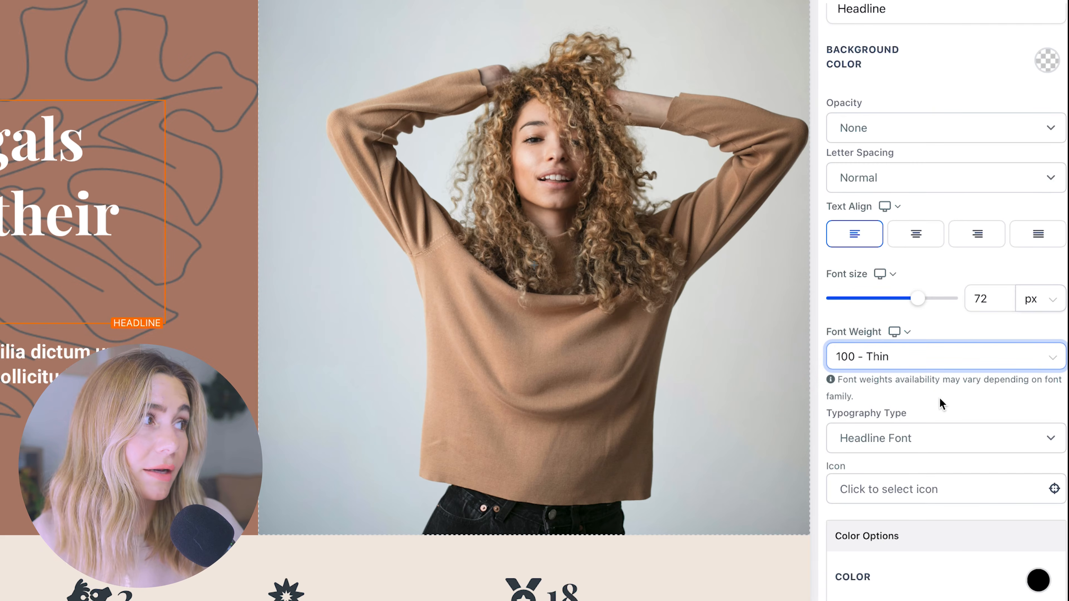
{"action": "left_click", "coordinate": [932, 363]}
{"action": "left_click", "coordinate": [921, 482]}
{"action": "scroll", "coordinate": [920, 477], "scroll_direction": "down", "scroll_amount": 5}
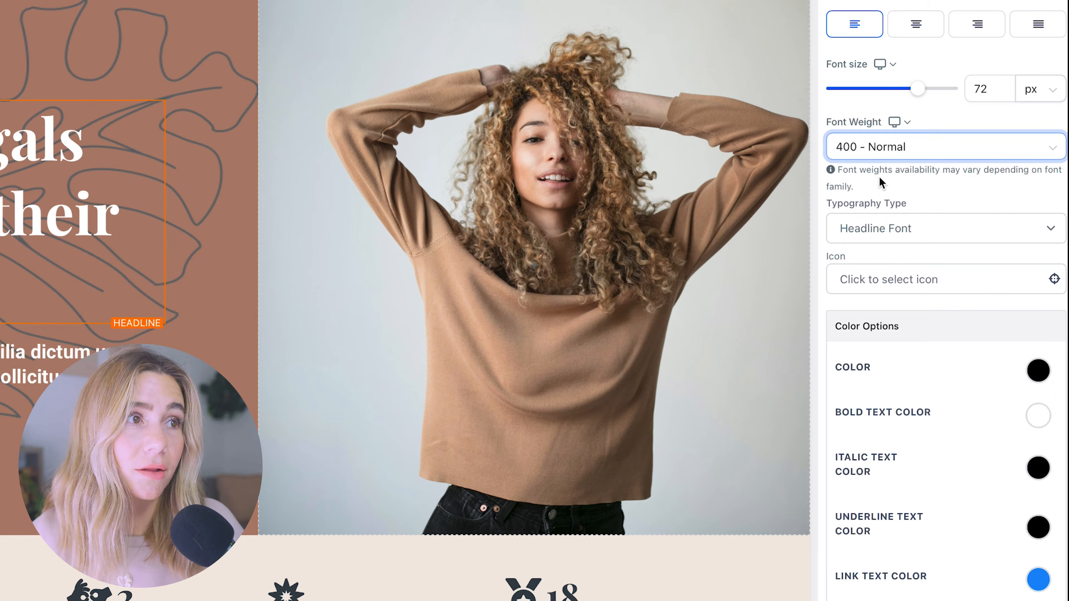
{"action": "left_click", "coordinate": [912, 229]}
{"action": "left_click", "coordinate": [281, 475]}
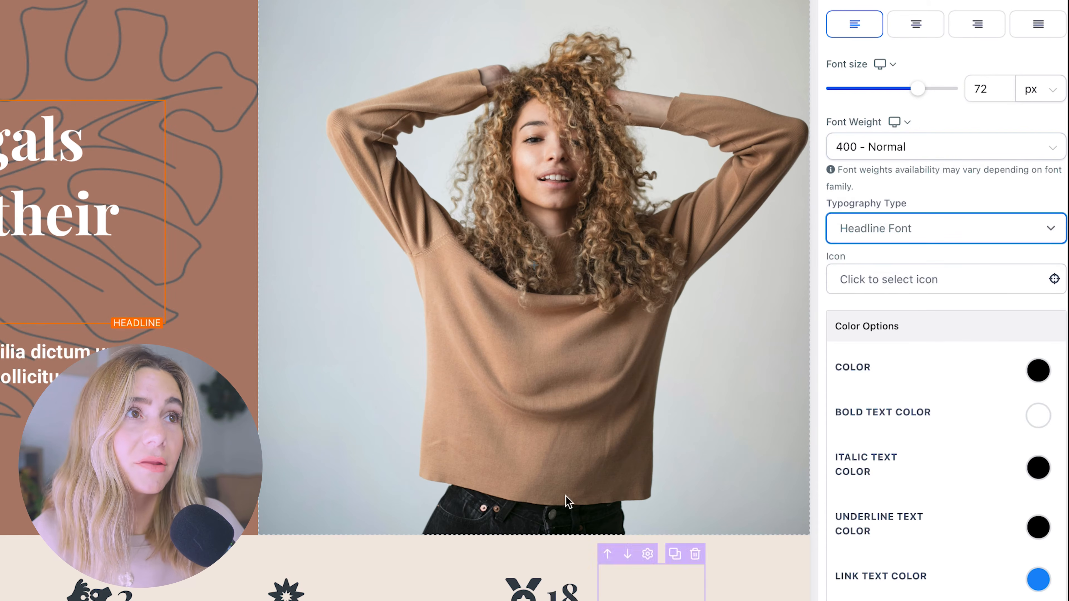
- Give the hero headline a Bounce Up entrance animation
{"action": "left_click", "coordinate": [941, 4]}
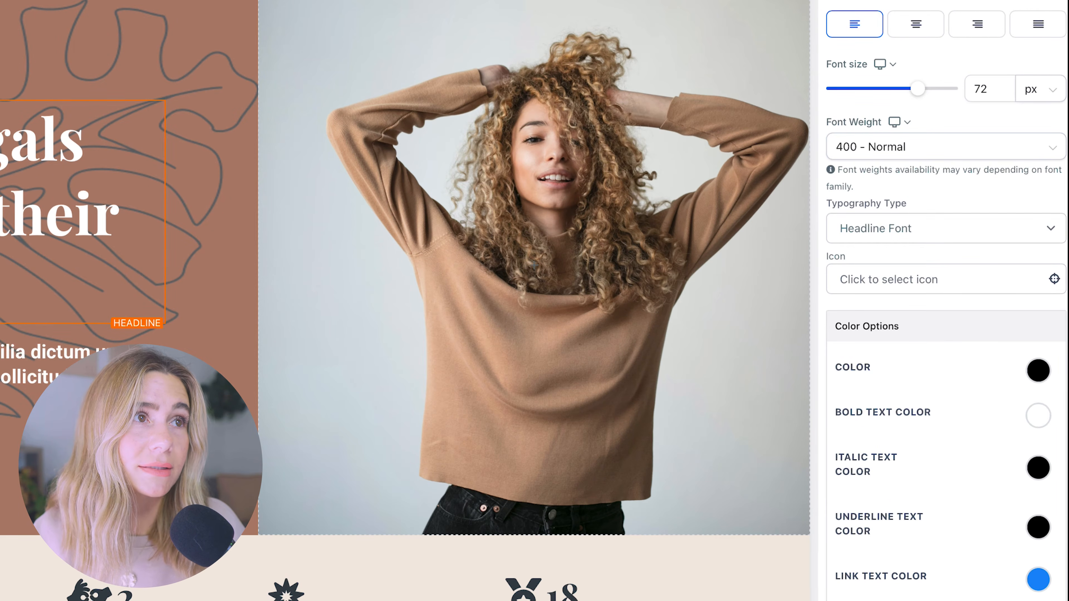
{"action": "left_click", "coordinate": [951, 2]}
{"action": "scroll", "coordinate": [902, 198], "scroll_direction": "down", "scroll_amount": 4}
{"action": "left_click", "coordinate": [853, 26]}
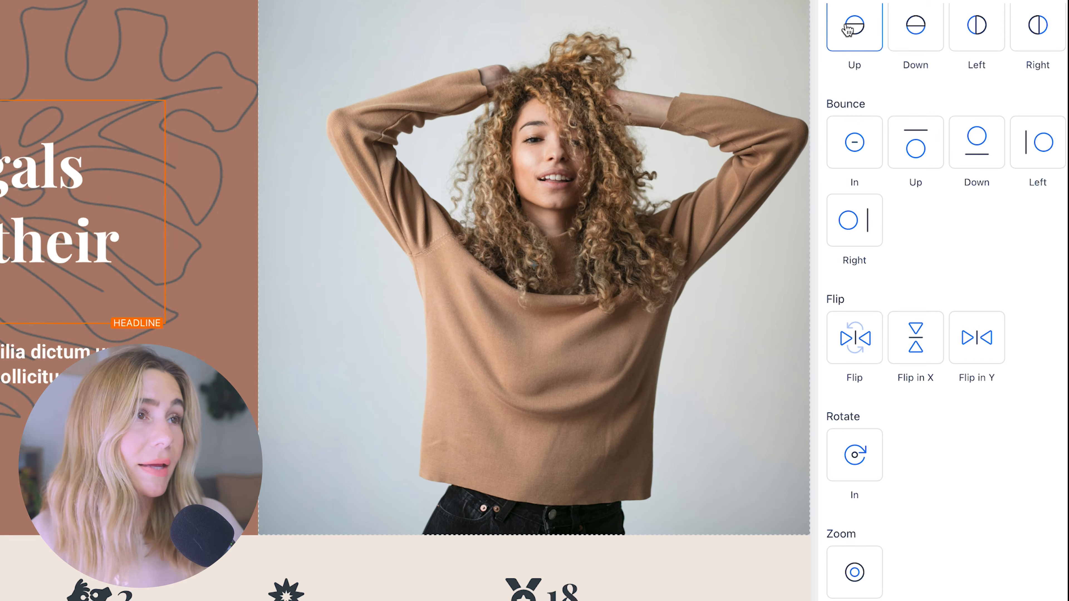
{"action": "left_click", "coordinate": [854, 145]}
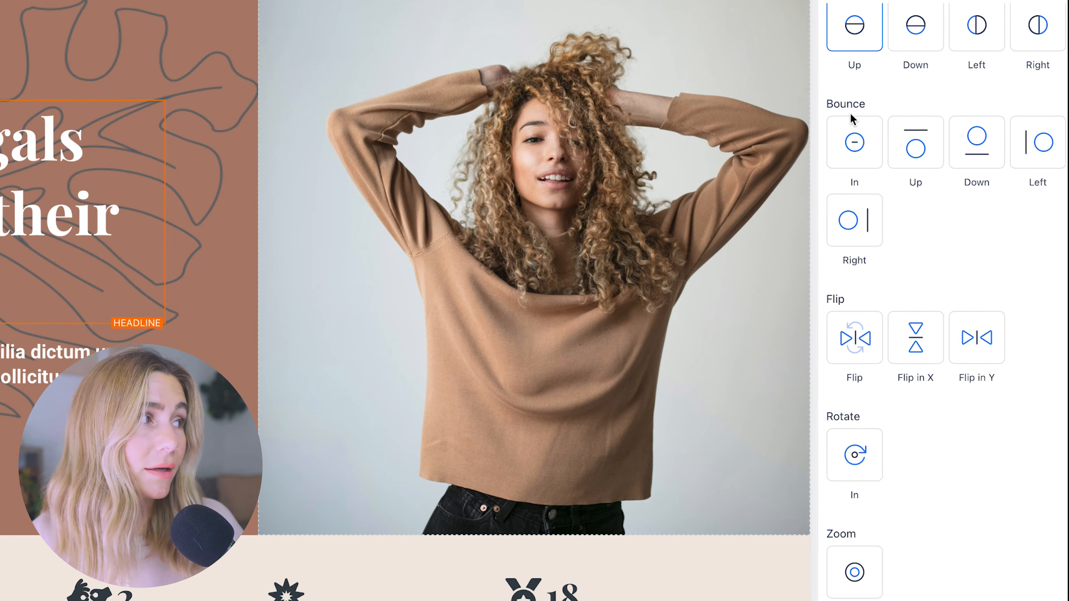
{"action": "left_click", "coordinate": [915, 400]}
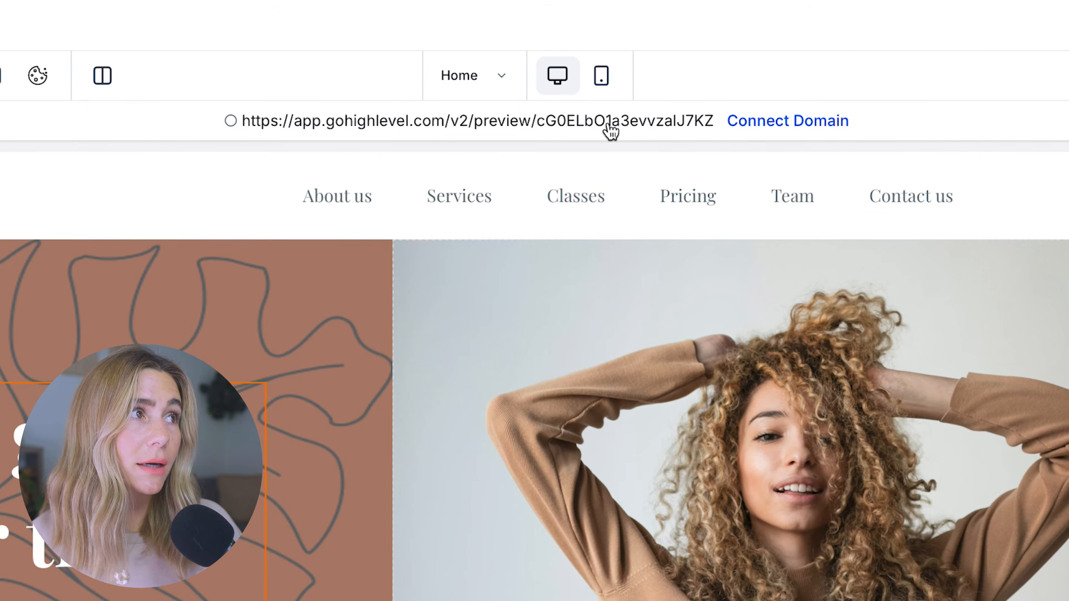
- Compare the page's mobile and desktop layouts and select the hero's columns
{"action": "left_click", "coordinate": [600, 76]}
{"action": "scroll", "coordinate": [528, 542], "scroll_direction": "down", "scroll_amount": 5}
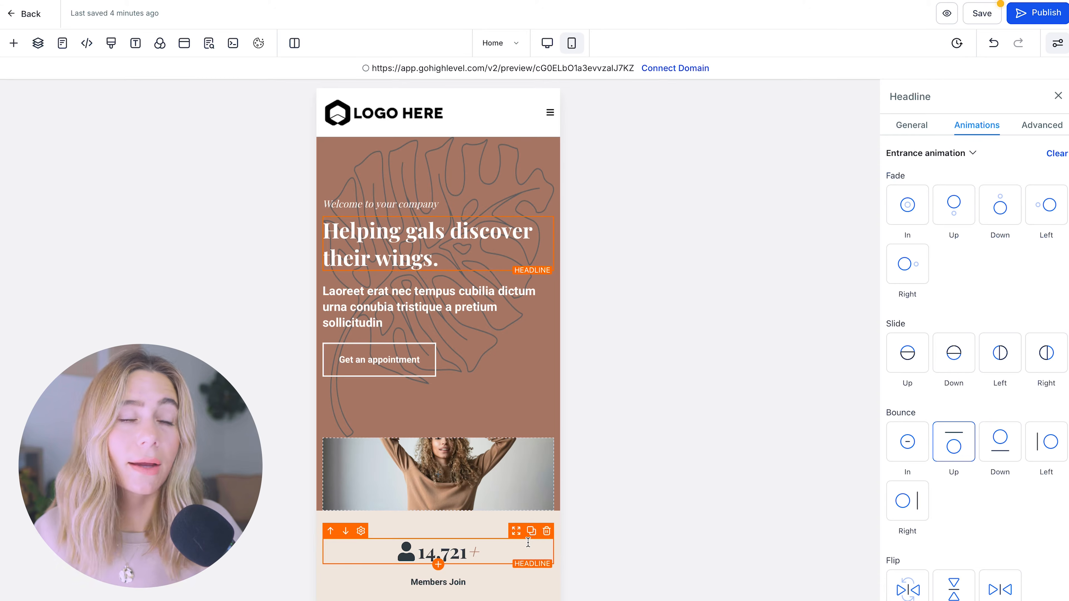
{"action": "left_click", "coordinate": [547, 42]}
{"action": "left_click", "coordinate": [571, 42]}
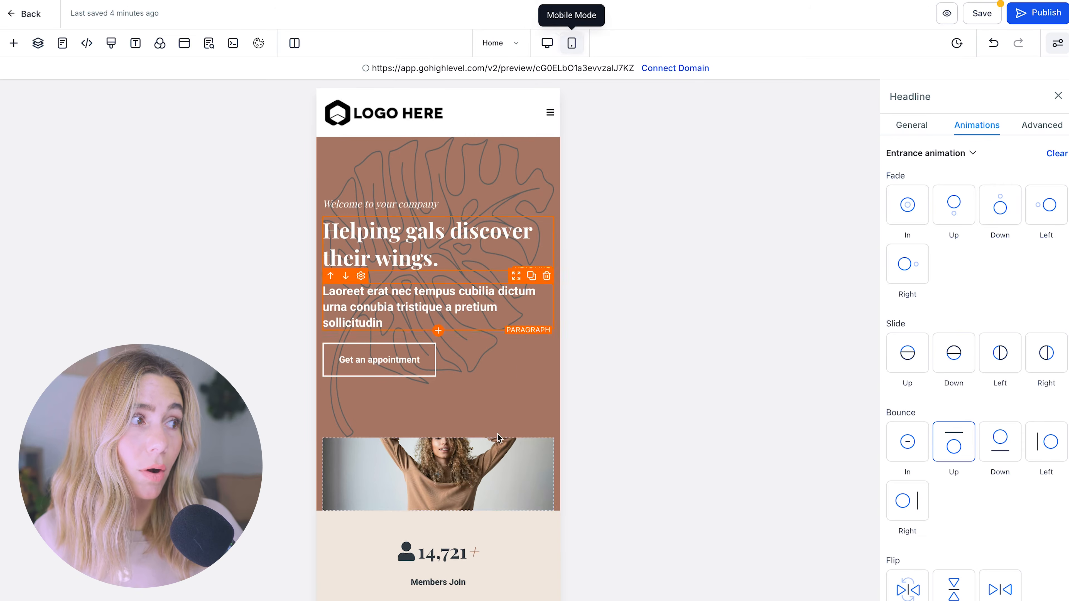
{"action": "scroll", "coordinate": [479, 457], "scroll_direction": "down", "scroll_amount": 2}
{"action": "left_click", "coordinate": [480, 417]}
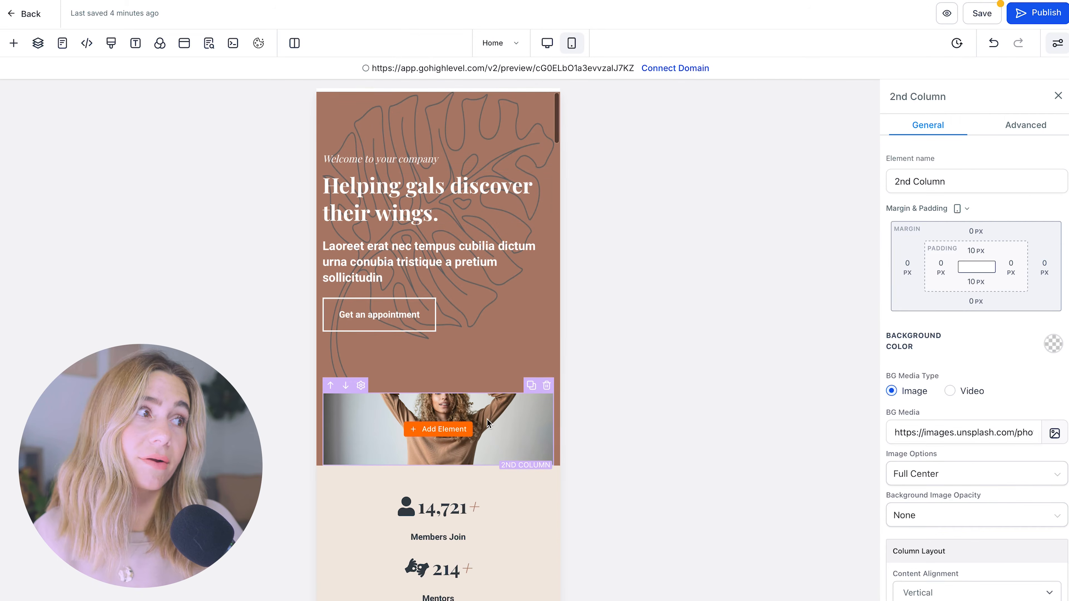
{"action": "left_click", "coordinate": [459, 433]}
{"action": "left_click", "coordinate": [511, 341]}
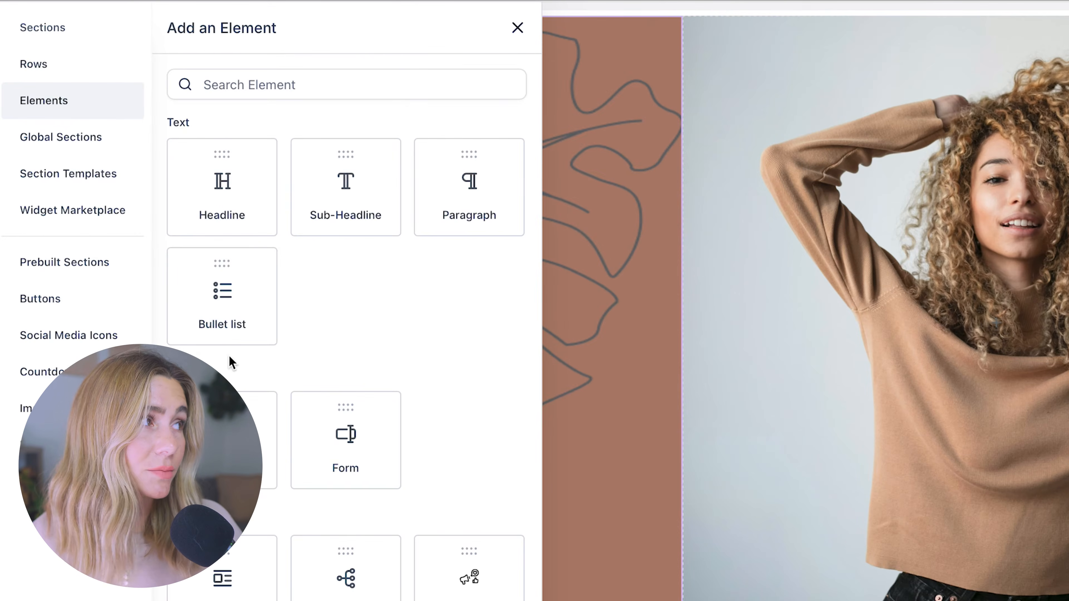
- Add a full-width section below the hero with a one-column row and 'Example Headline'
{"action": "left_click", "coordinate": [67, 34]}
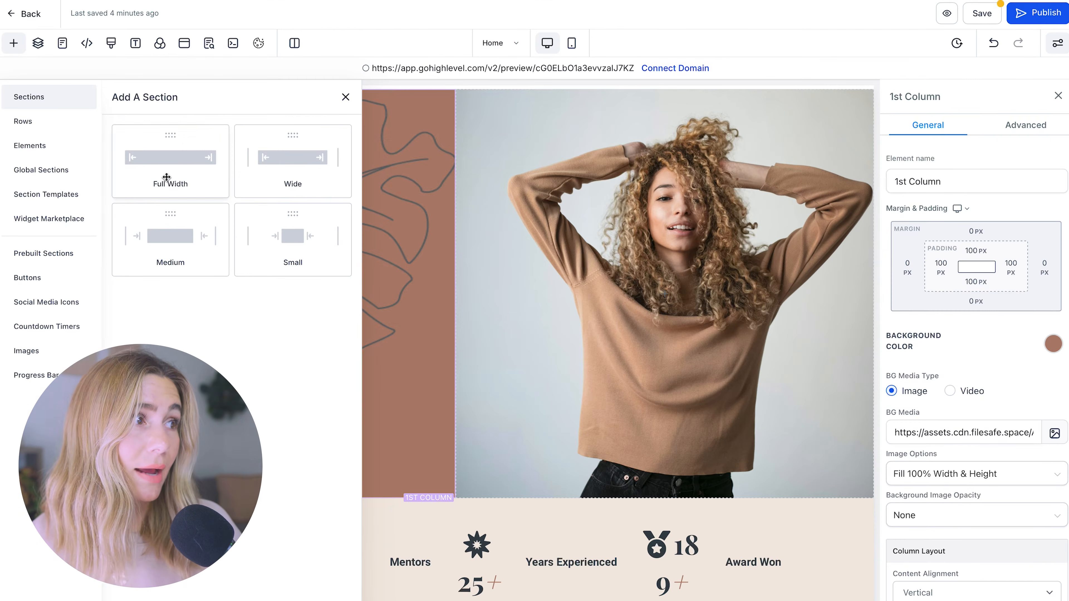
{"action": "left_click_drag", "start_coordinate": [167, 177], "coordinate": [506, 318]}
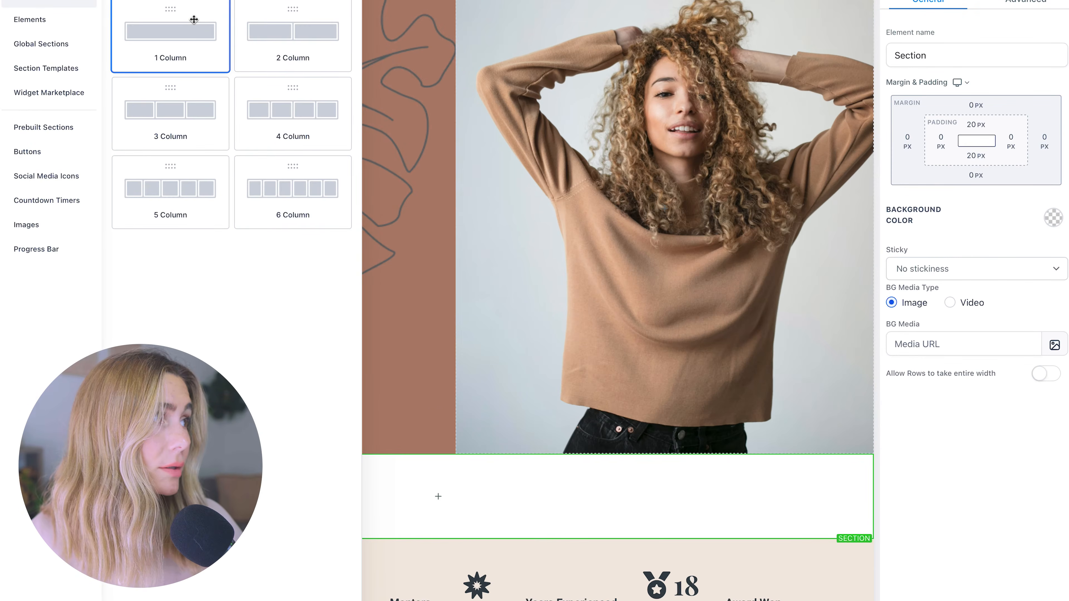
{"action": "left_click", "coordinate": [193, 19]}
{"action": "left_click", "coordinate": [437, 511]}
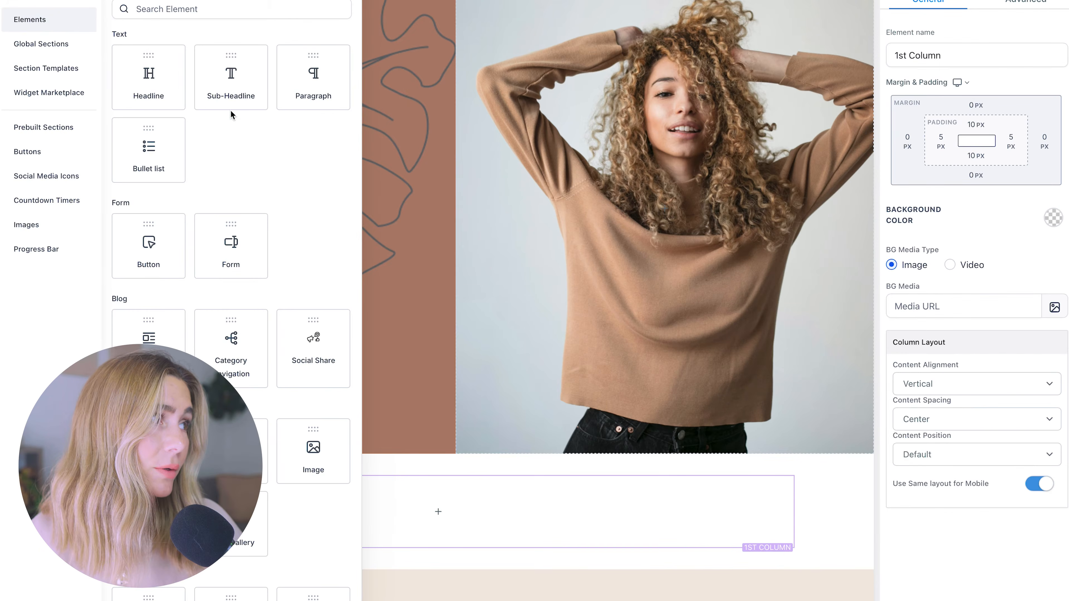
{"action": "left_click", "coordinate": [159, 107]}
{"action": "type", "text": "Example Headline"}
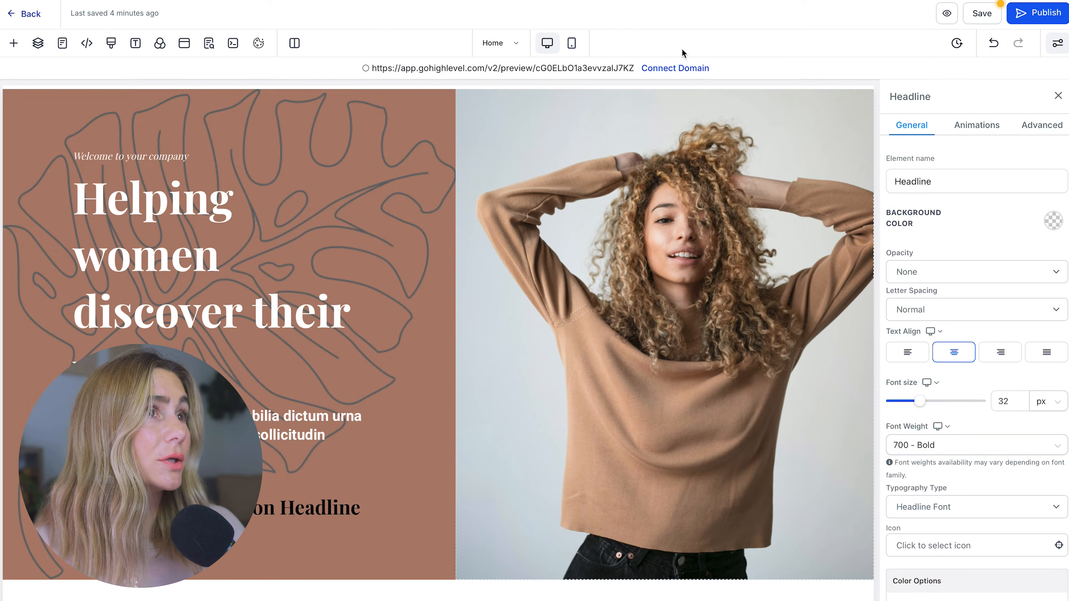
{"action": "left_click", "coordinate": [26, 14]}
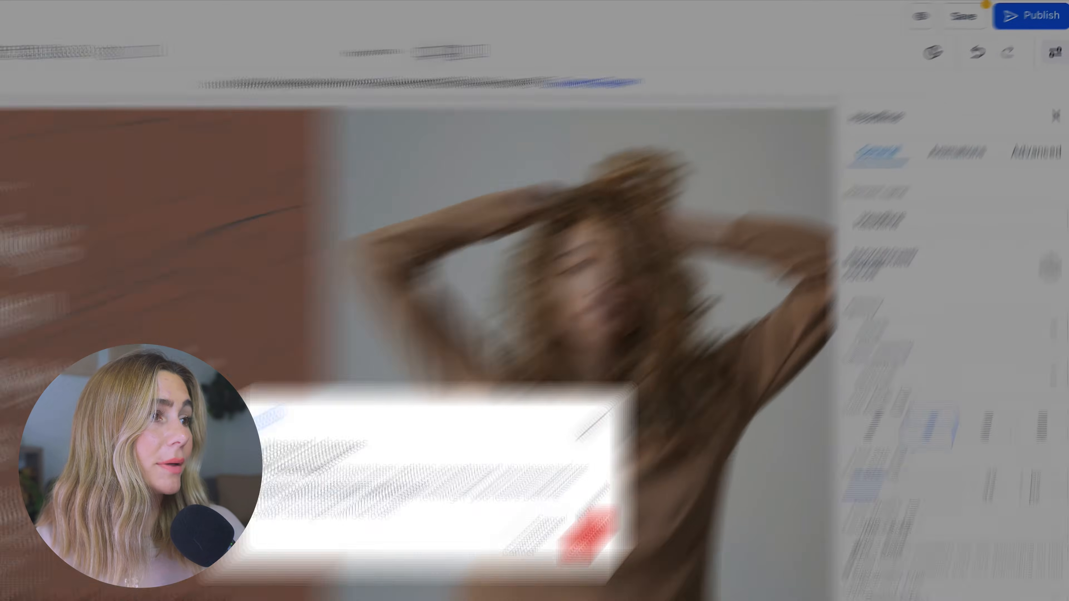
- Save the Home page changes, preview Home, Appointment and Thankyou steps, and go to Forms
{"action": "key", "text": "Escape"}
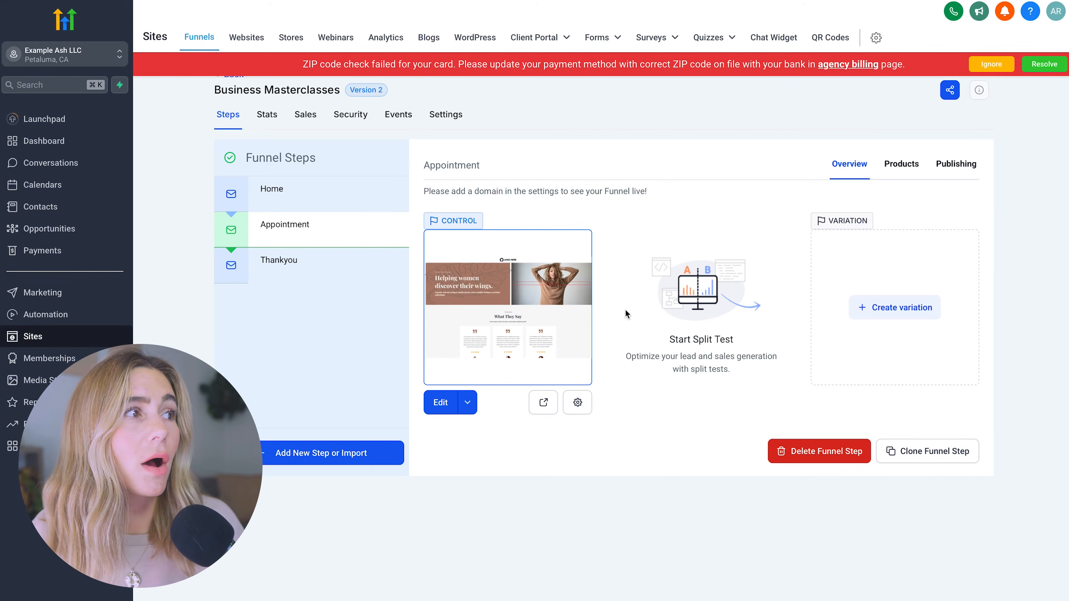
{"action": "left_click", "coordinate": [355, 193]}
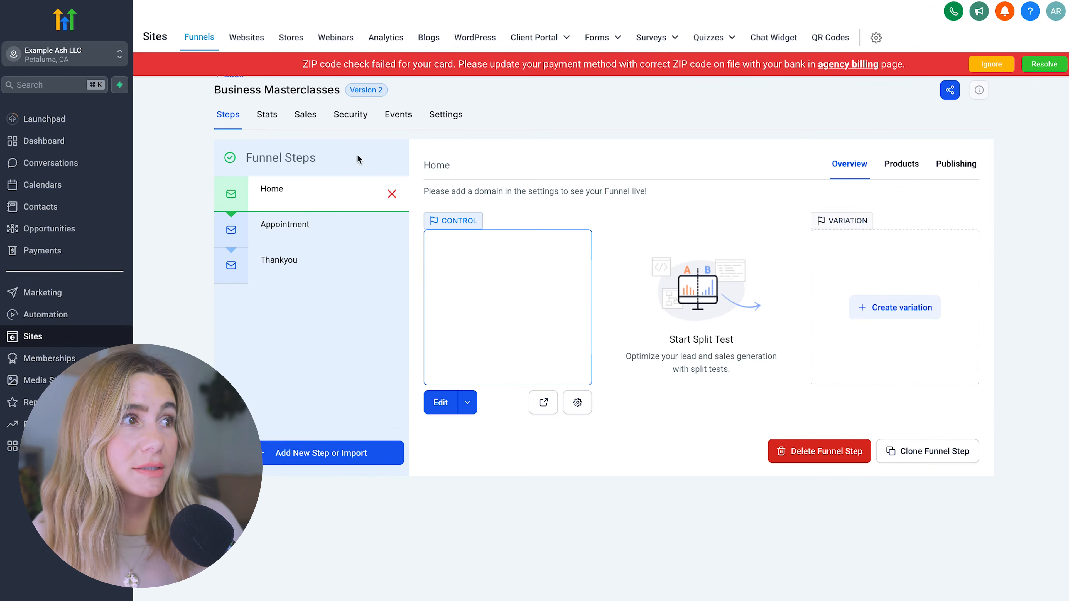
{"action": "left_click", "coordinate": [287, 223]}
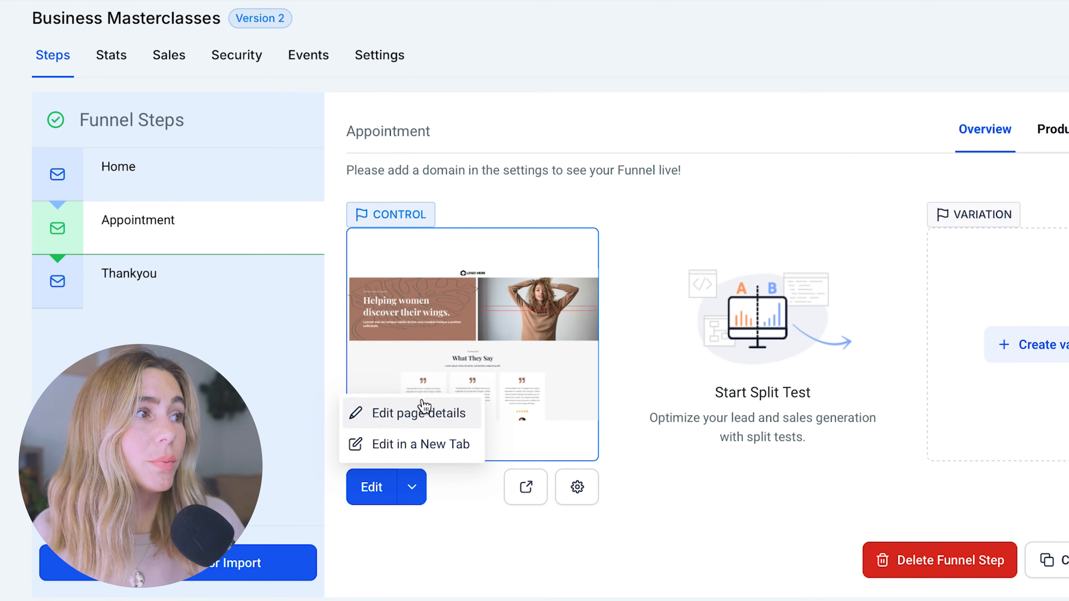
{"action": "left_click", "coordinate": [118, 278]}
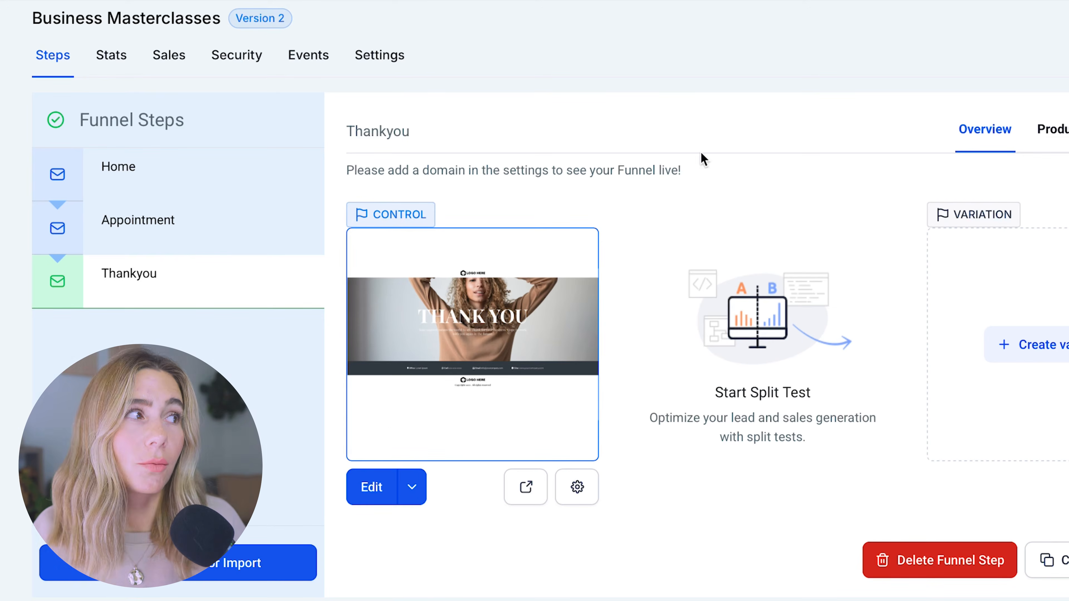
{"action": "left_click", "coordinate": [199, 230]}
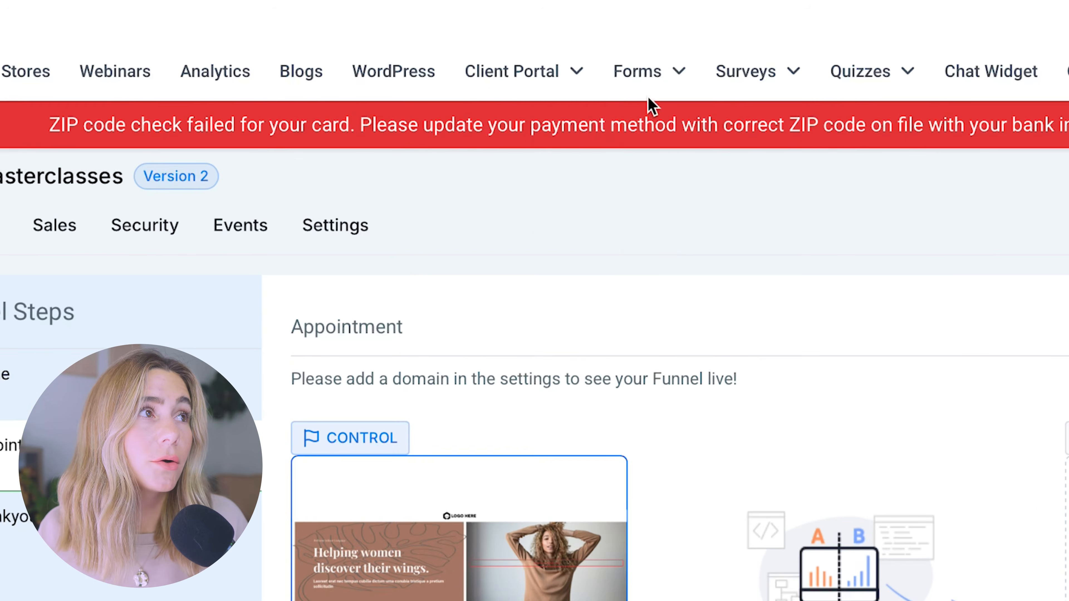
{"action": "left_click", "coordinate": [647, 75]}
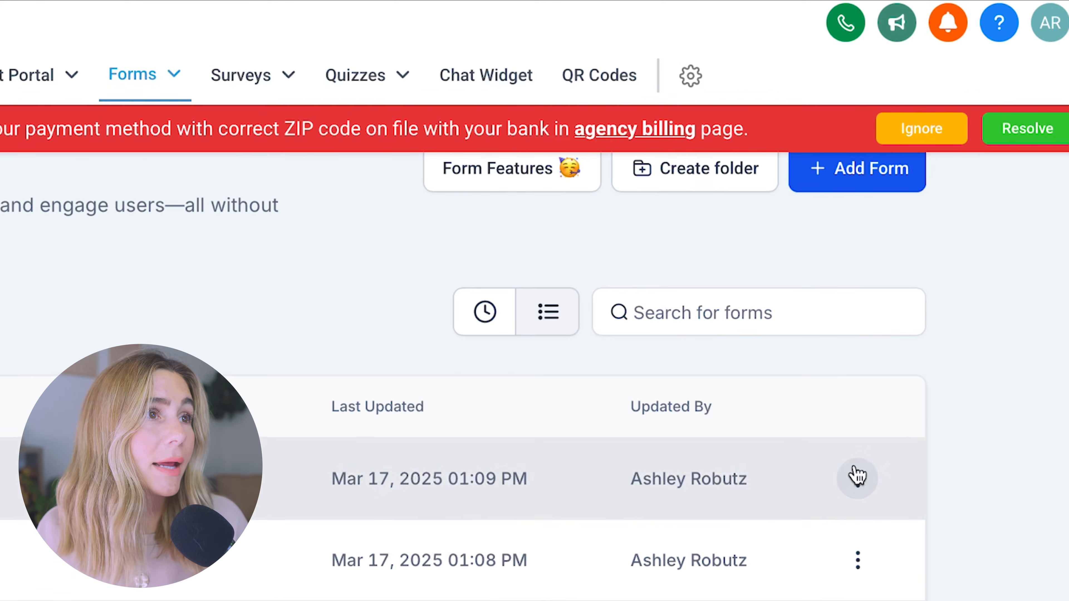
- Create and save Form 3, checking its Phone and consent fields, then return to the Forms list
{"action": "left_click", "coordinate": [865, 201]}
{"action": "left_click", "coordinate": [909, 511]}
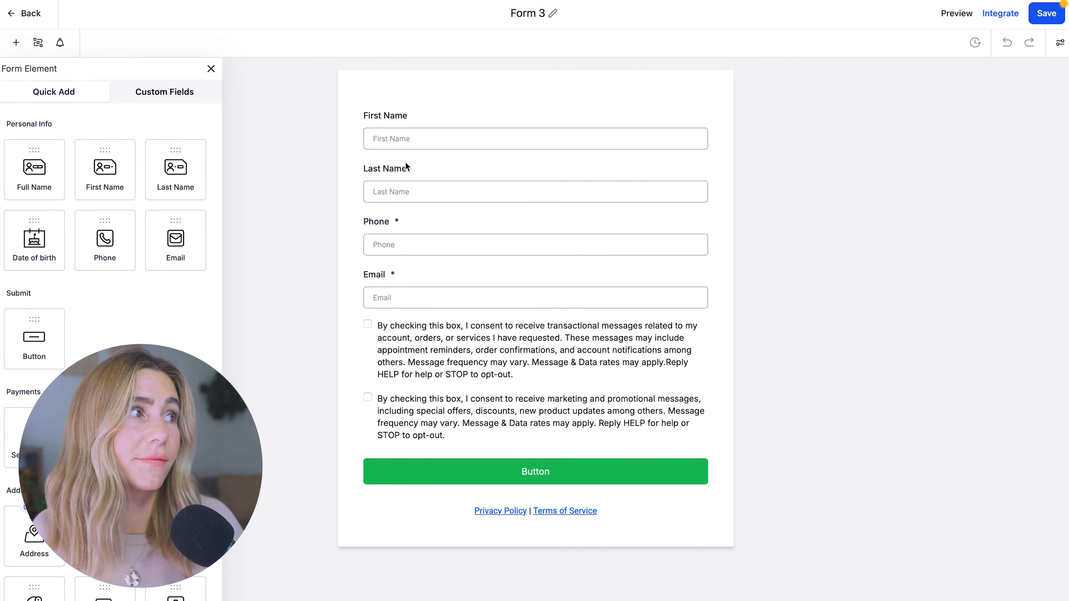
{"action": "left_click", "coordinate": [394, 236]}
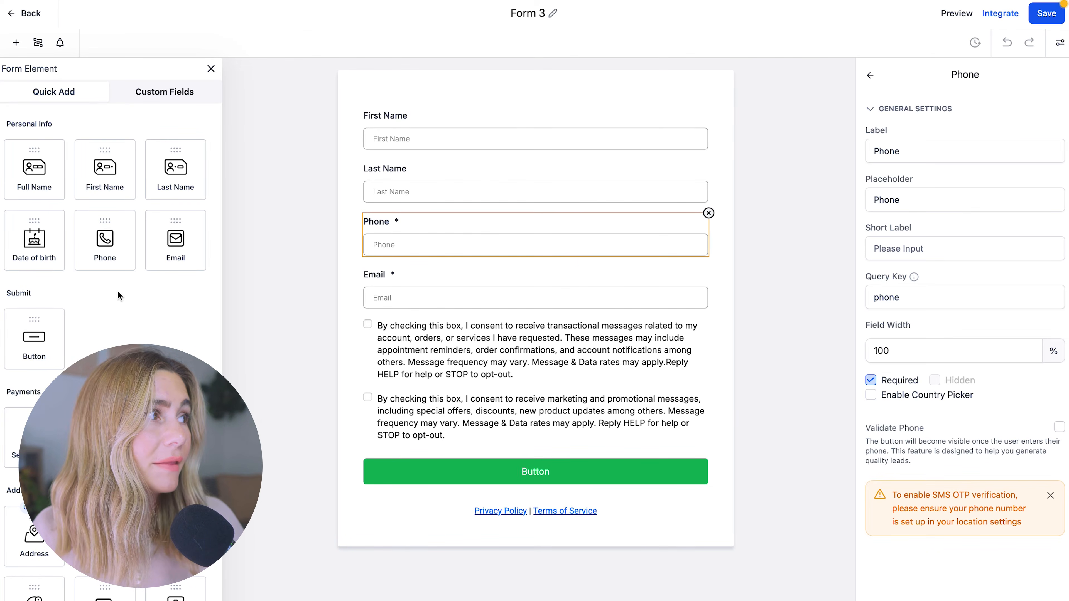
{"action": "scroll", "coordinate": [56, 180], "scroll_direction": "down", "scroll_amount": 10}
{"action": "scroll", "coordinate": [56, 180], "scroll_direction": "up", "scroll_amount": 10}
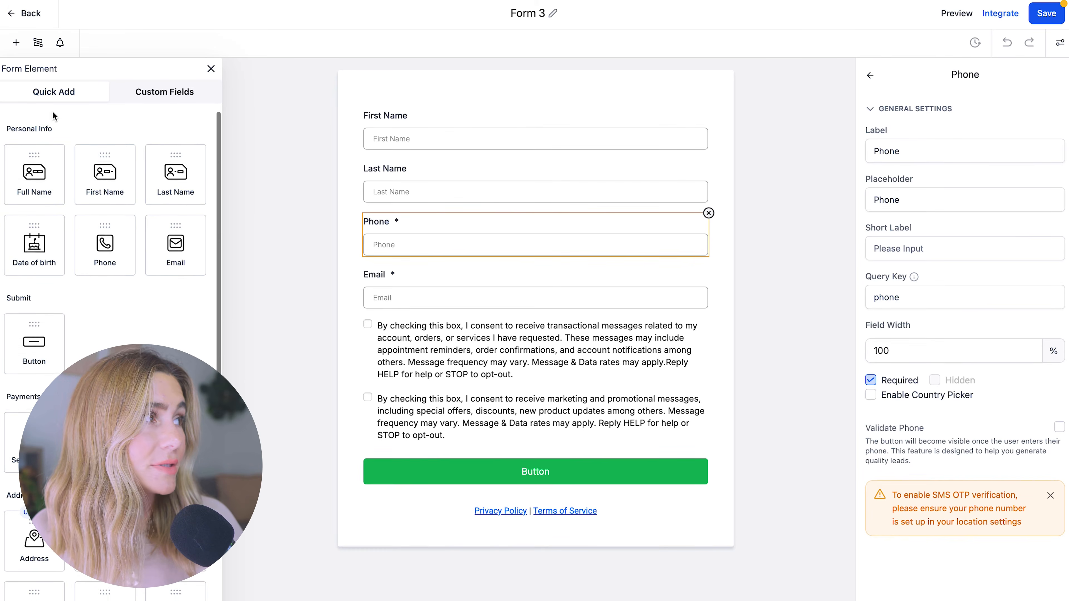
{"action": "left_click", "coordinate": [586, 388]}
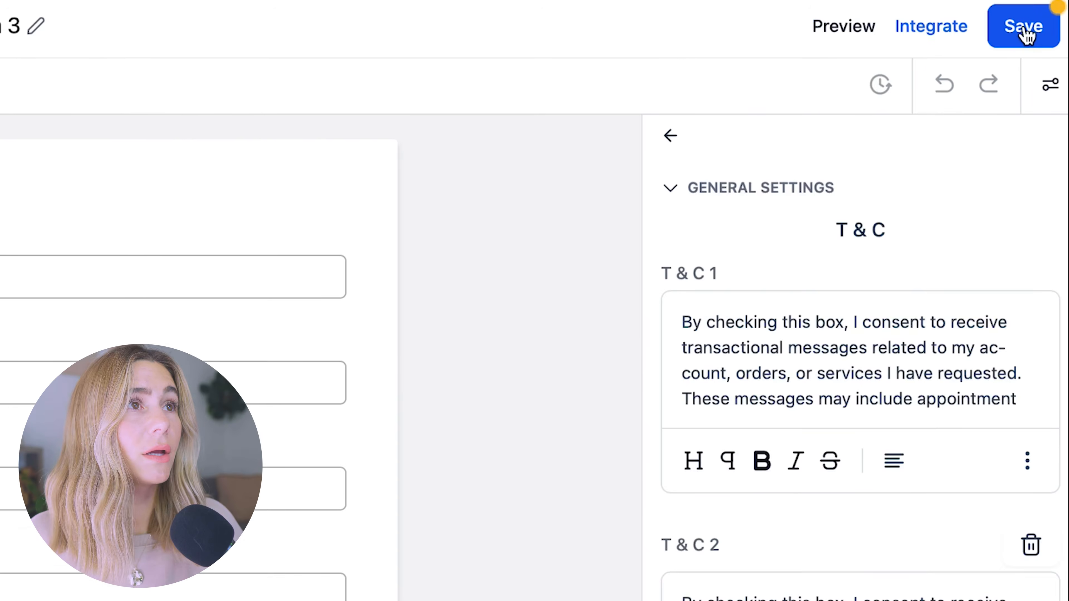
{"action": "left_click", "coordinate": [1049, 14]}
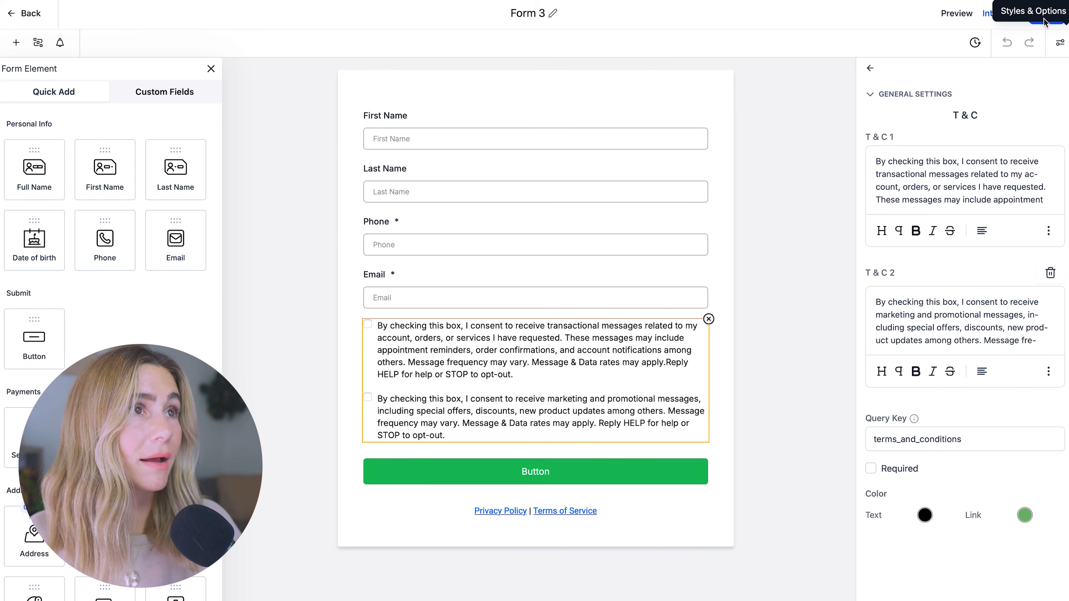
{"action": "left_click", "coordinate": [27, 16]}
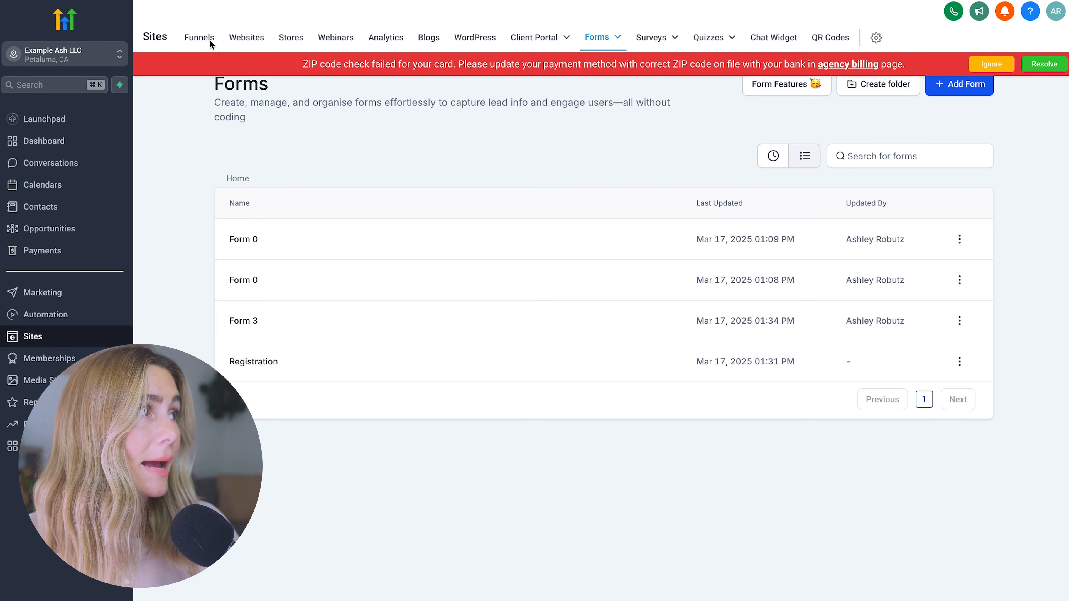
- Open the Business Masterclasses funnel's Appointment page in the page editor
{"action": "left_click", "coordinate": [209, 39]}
{"action": "left_click", "coordinate": [312, 229]}
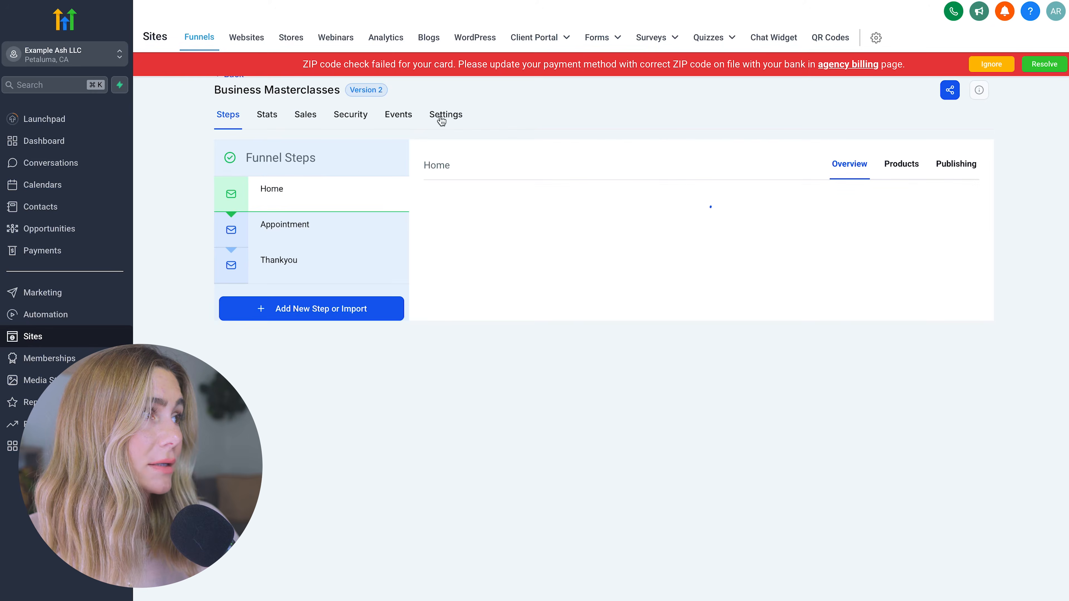
{"action": "left_click", "coordinate": [299, 227]}
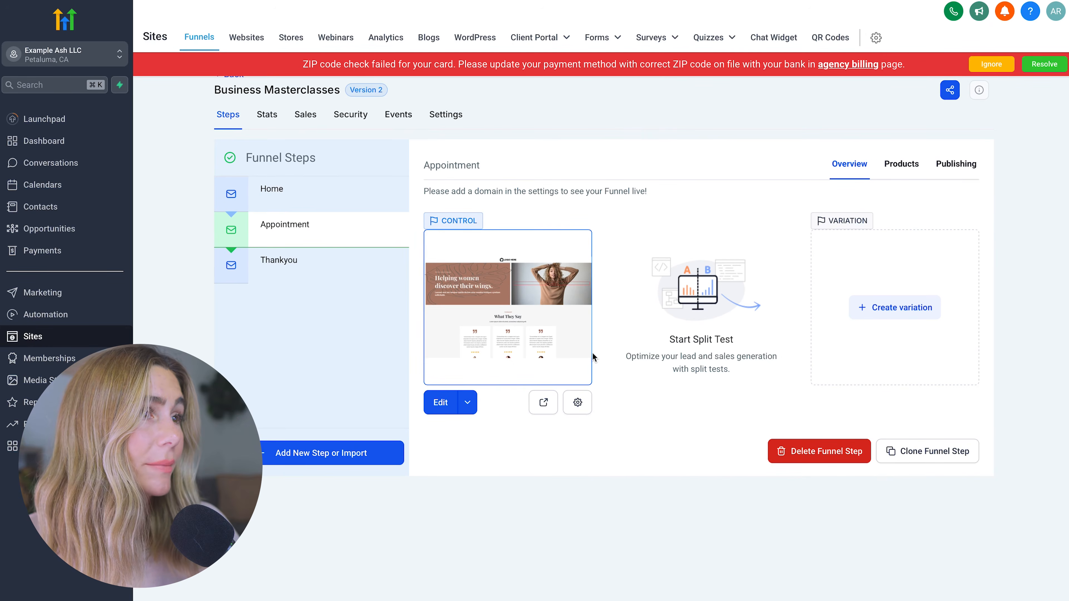
{"action": "left_click", "coordinate": [438, 405]}
{"action": "scroll", "coordinate": [505, 500], "scroll_direction": "down", "scroll_amount": 3}
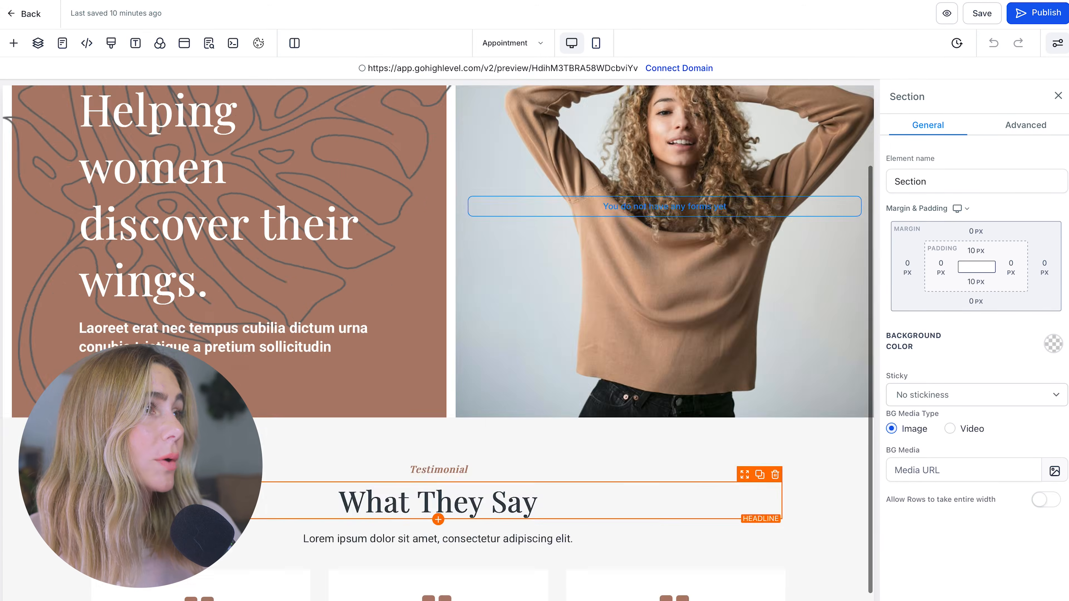
{"action": "scroll", "coordinate": [505, 501], "scroll_direction": "down", "scroll_amount": 7}
{"action": "scroll", "coordinate": [504, 501], "scroll_direction": "up", "scroll_amount": 10}
{"action": "scroll", "coordinate": [505, 501], "scroll_direction": "down", "scroll_amount": 10}
{"action": "scroll", "coordinate": [504, 501], "scroll_direction": "up", "scroll_amount": 10}
- Add a button linking to the pasted form URL in a new tab, then save the page
{"action": "left_click", "coordinate": [13, 43]}
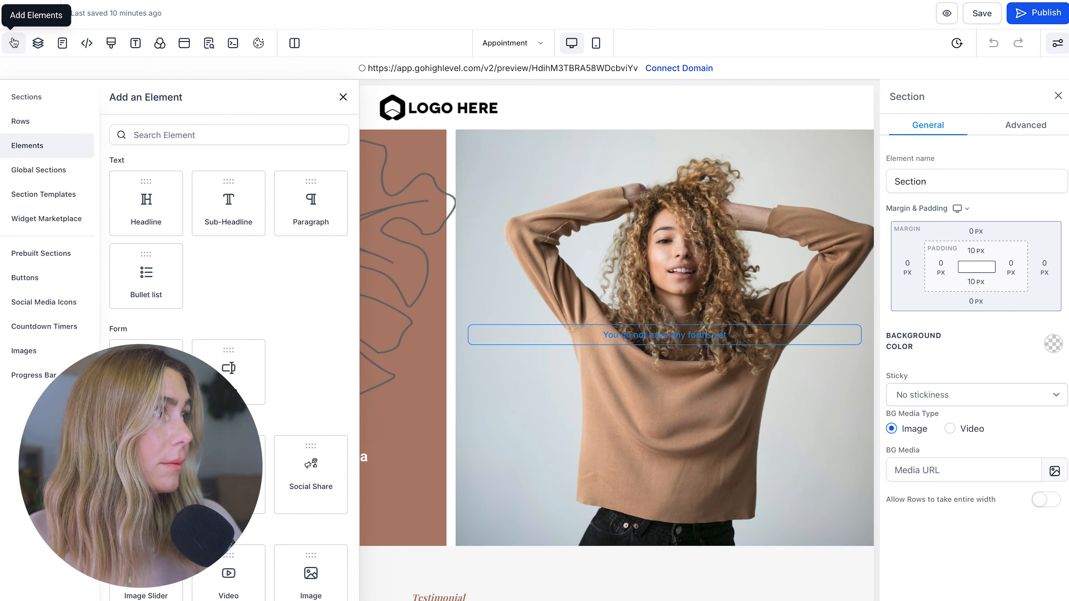
{"action": "left_click", "coordinate": [37, 278]}
{"action": "left_click_drag", "start_coordinate": [148, 274], "coordinate": [442, 431]}
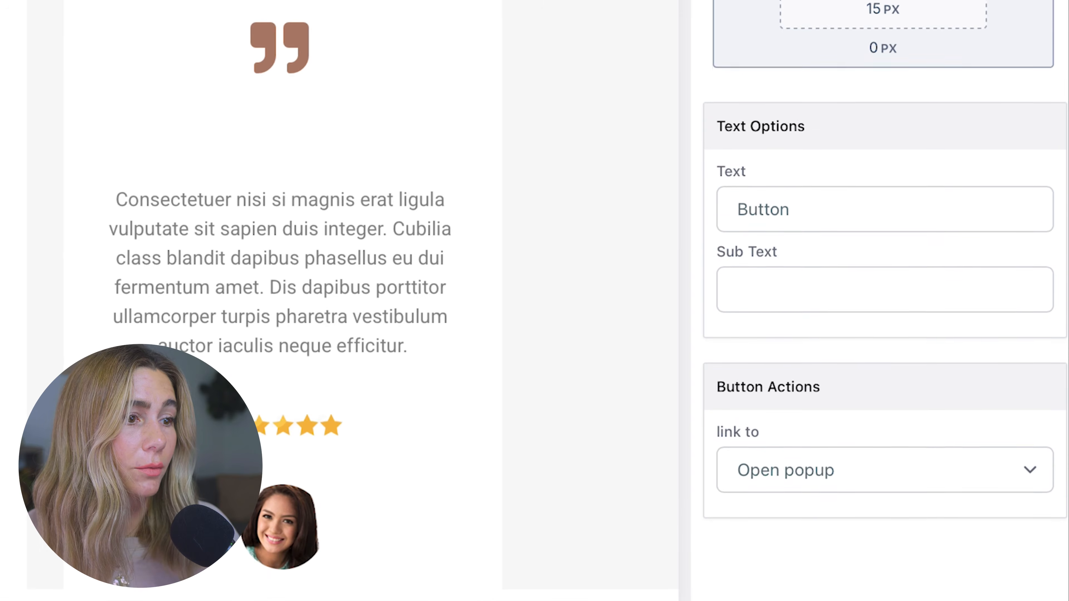
{"action": "left_click", "coordinate": [898, 513]}
{"action": "left_click", "coordinate": [880, 522]}
{"action": "scroll", "coordinate": [881, 522], "scroll_direction": "down", "scroll_amount": 3}
{"action": "left_click", "coordinate": [779, 419]}
{"action": "key", "text": "super+v"}
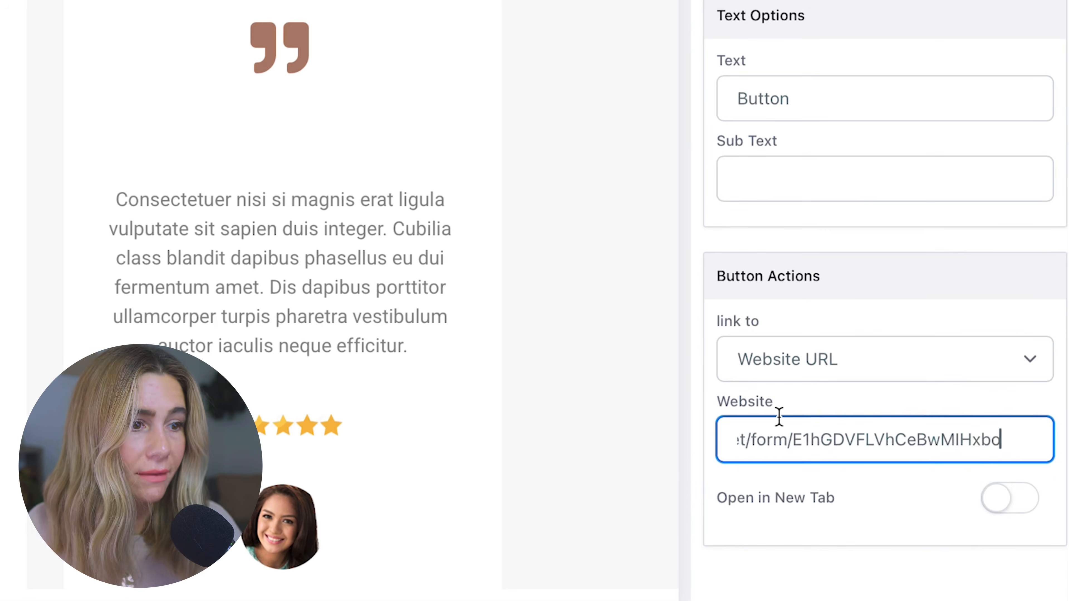
{"action": "left_click", "coordinate": [1006, 499]}
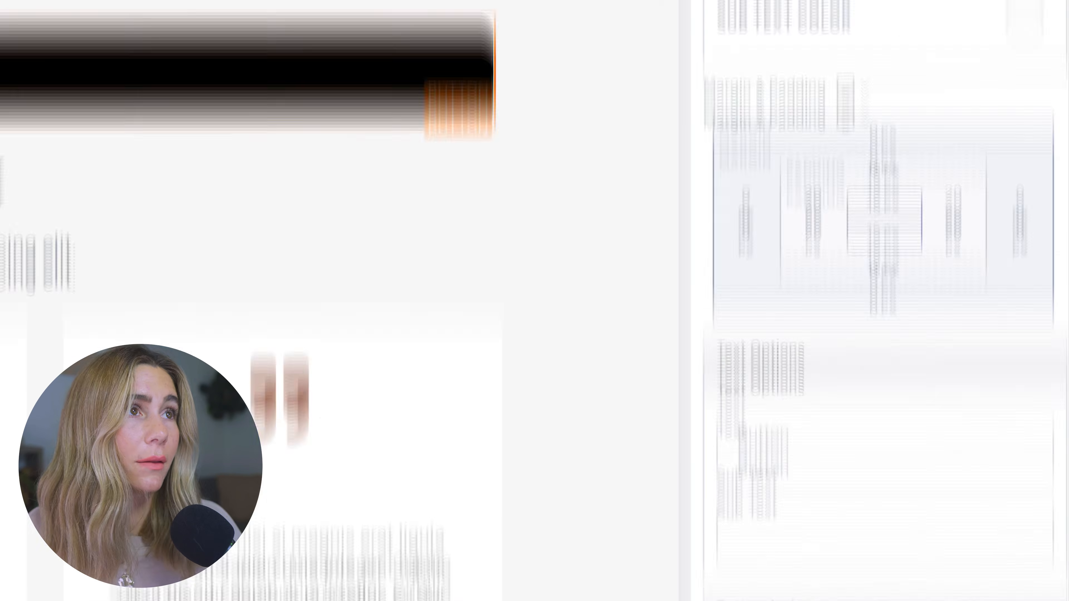
{"action": "left_click", "coordinate": [867, 26]}
{"action": "scroll", "coordinate": [421, 385], "scroll_direction": "up", "scroll_amount": 8}
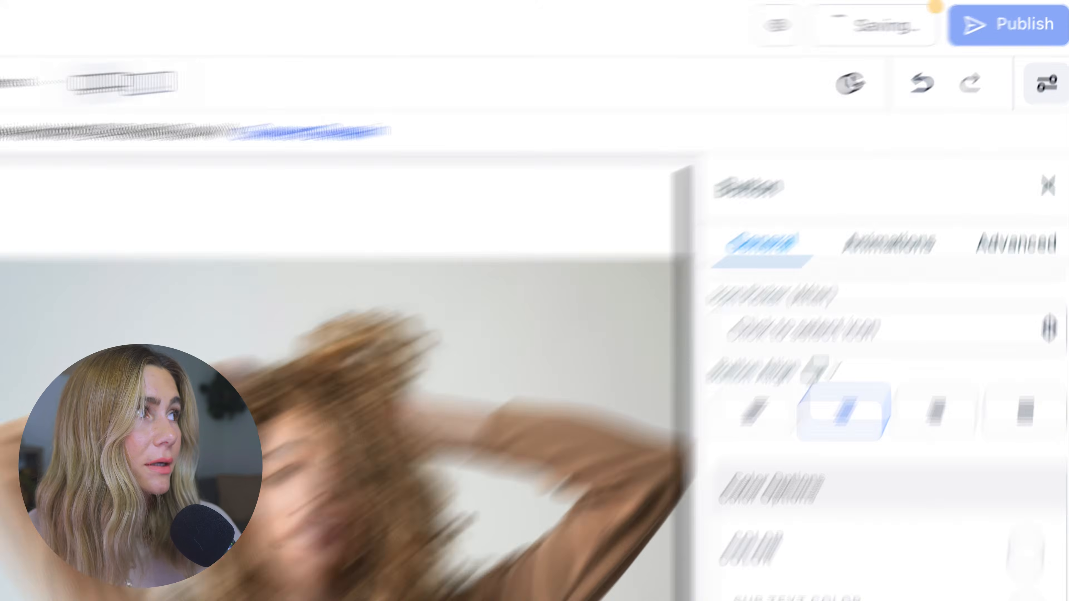
- Return to the funnel steps and close the Add New Step or Import dialog without creating a step
{"action": "left_click", "coordinate": [28, 19]}
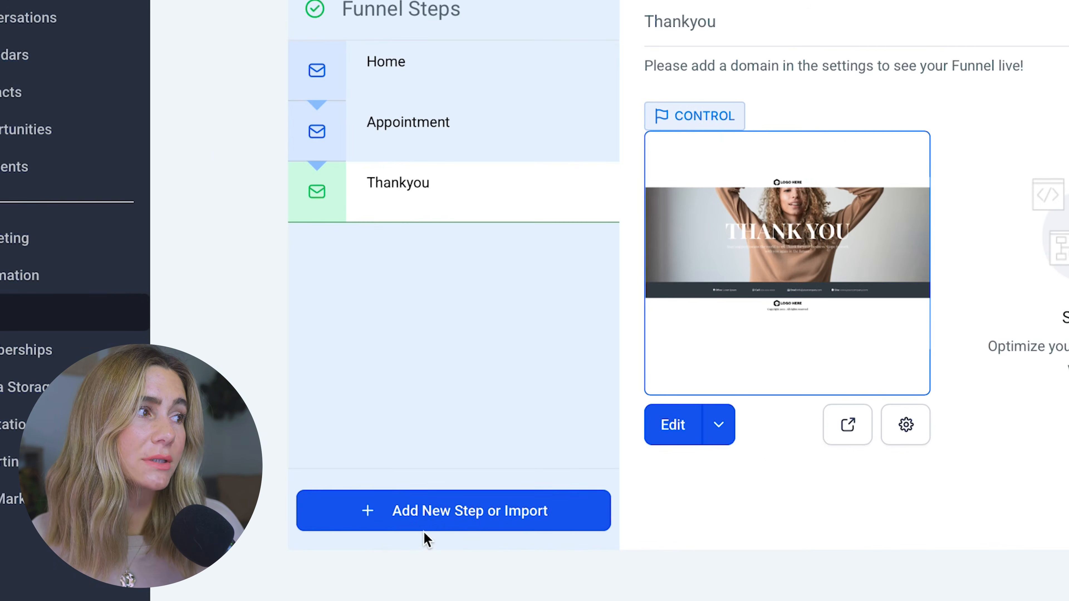
{"action": "left_click", "coordinate": [297, 458]}
{"action": "left_click", "coordinate": [644, 303]}
{"action": "left_click", "coordinate": [658, 380]}
{"action": "left_click", "coordinate": [480, 386]}
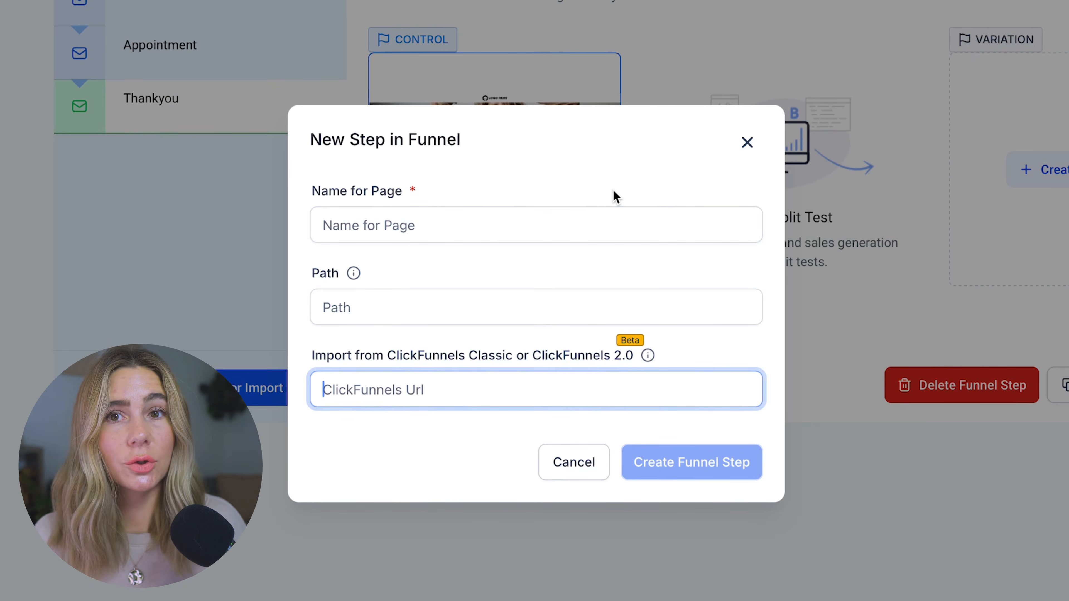
{"action": "left_click", "coordinate": [747, 143]}
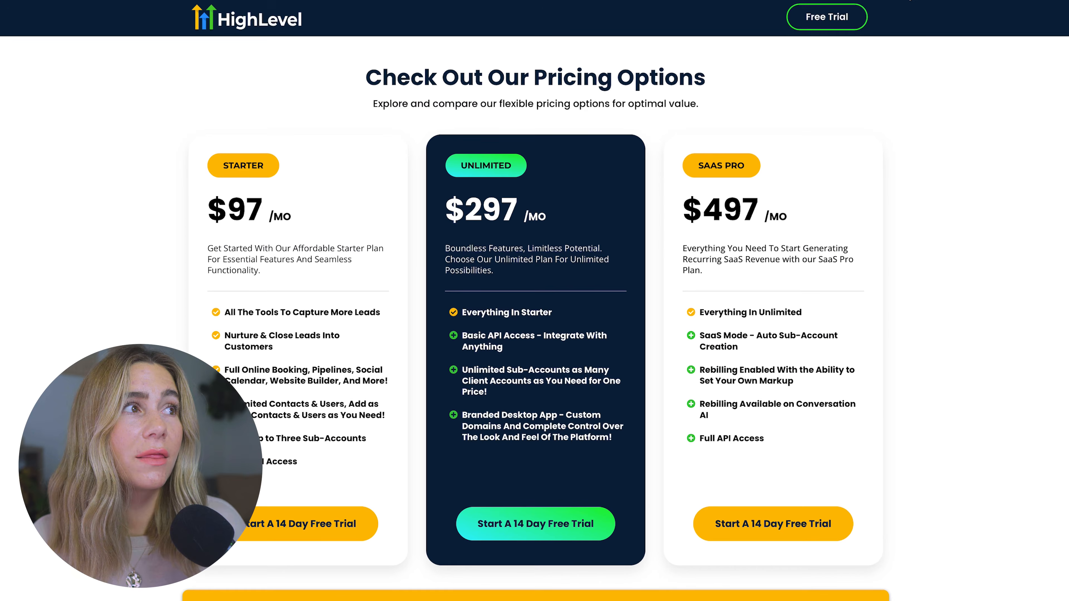